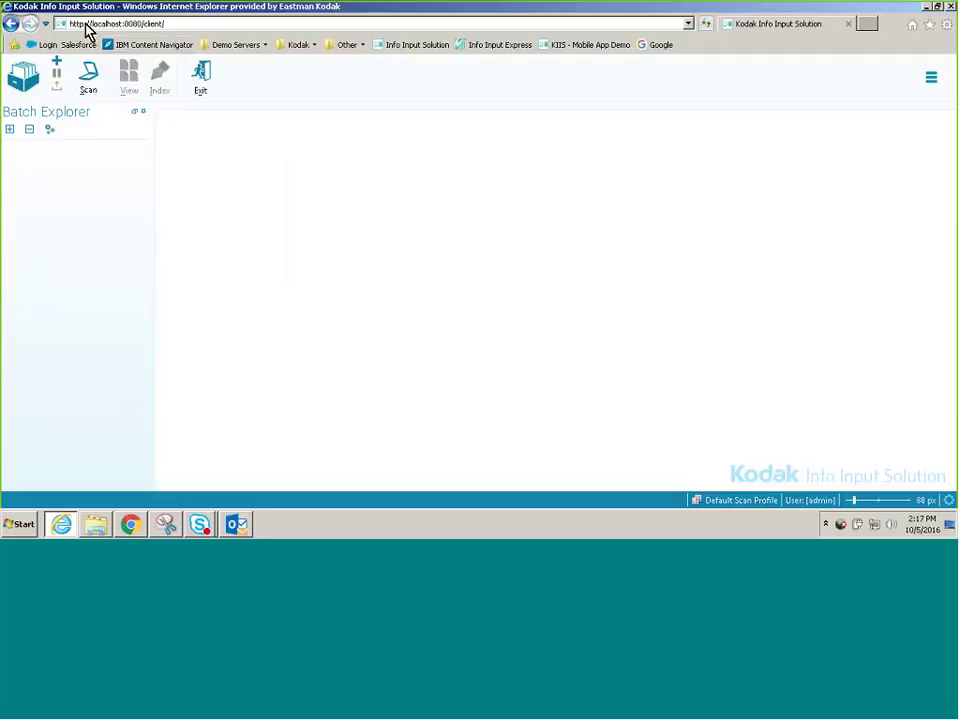
{"action": "left_click", "coordinate": [167, 25]}
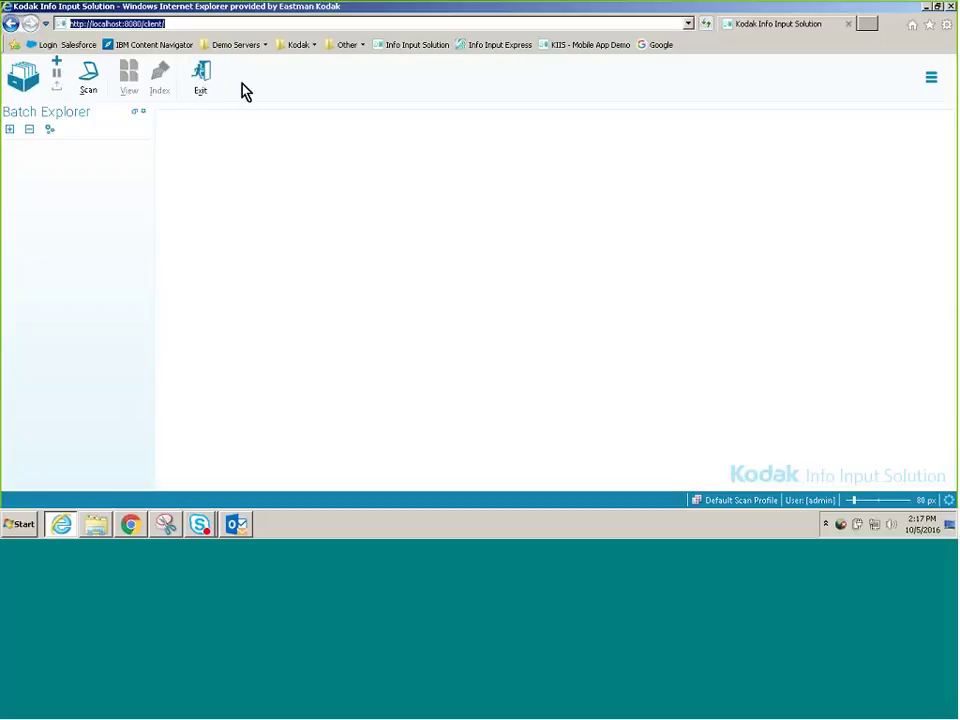
{"action": "left_click", "coordinate": [932, 80]}
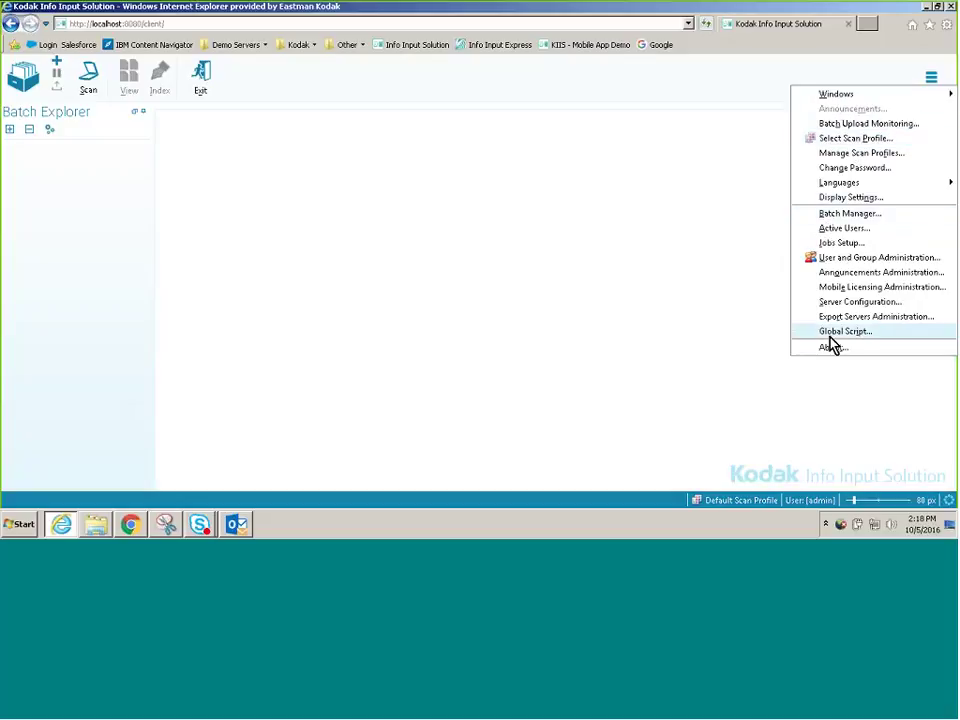
{"action": "mouse_move", "coordinate": [827, 100]}
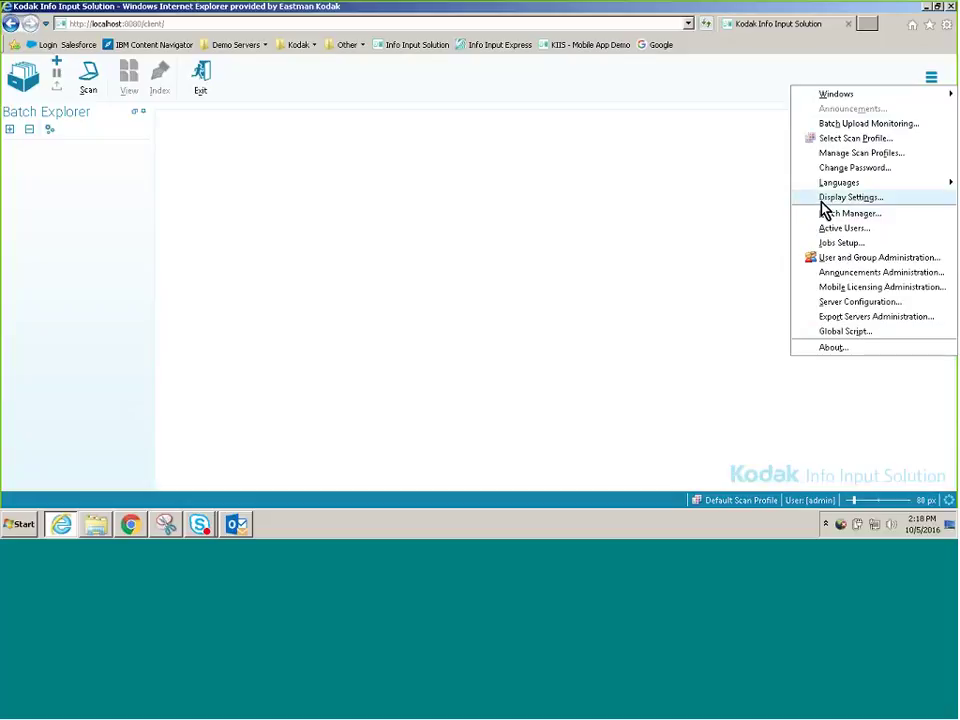
{"action": "left_click", "coordinate": [720, 158]}
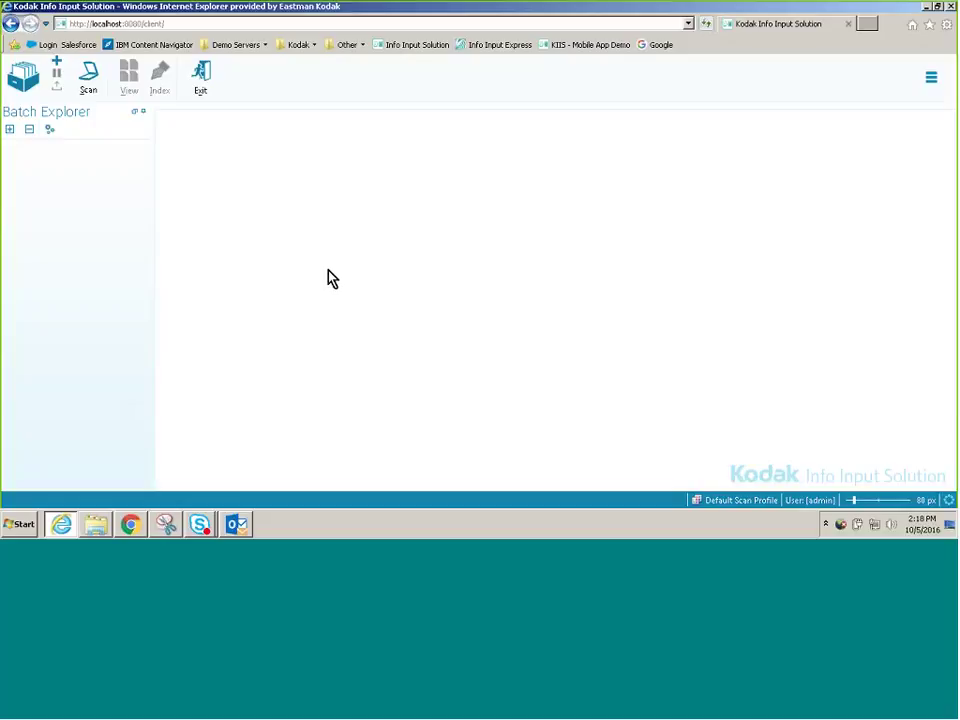
Step: Create a new batch for the Housing Application Forms job and start scanning it
{"action": "left_click", "coordinate": [90, 86]}
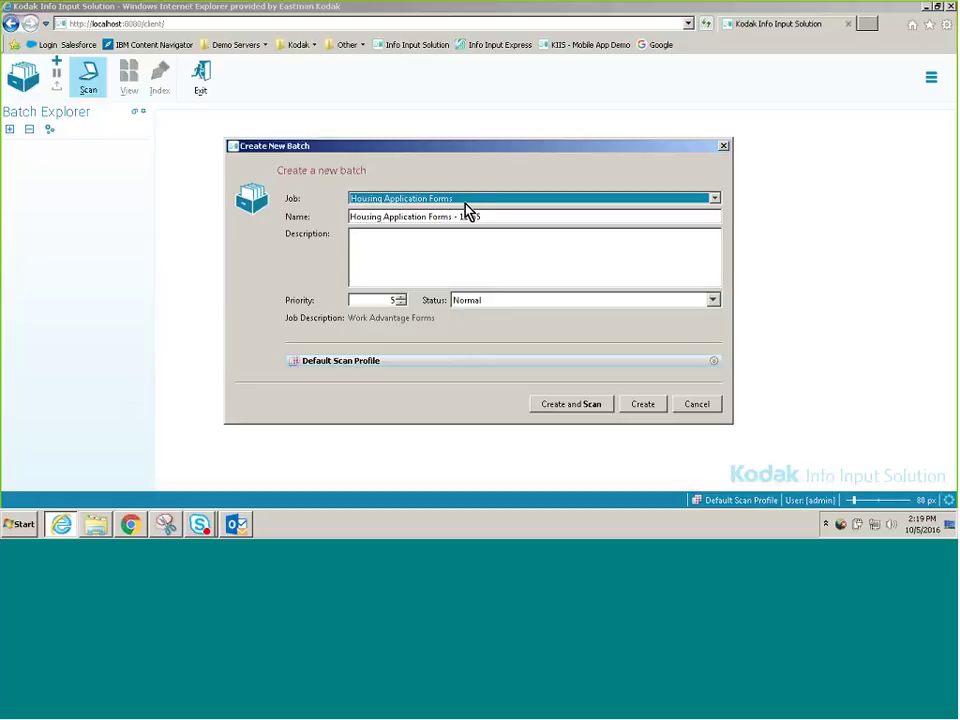
{"action": "left_click", "coordinate": [714, 200]}
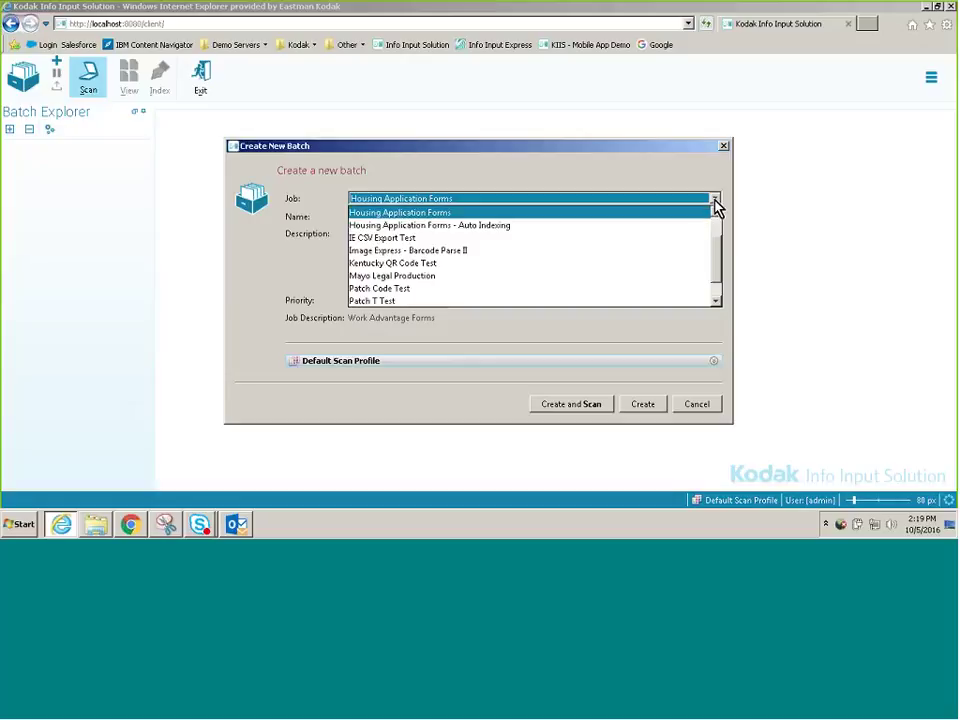
{"action": "mouse_move", "coordinate": [719, 250]}
{"action": "left_mouse_down"}
{"action": "mouse_move", "coordinate": [718, 276]}
{"action": "mouse_move", "coordinate": [722, 238]}
{"action": "mouse_move", "coordinate": [718, 246]}
{"action": "left_mouse_up"}
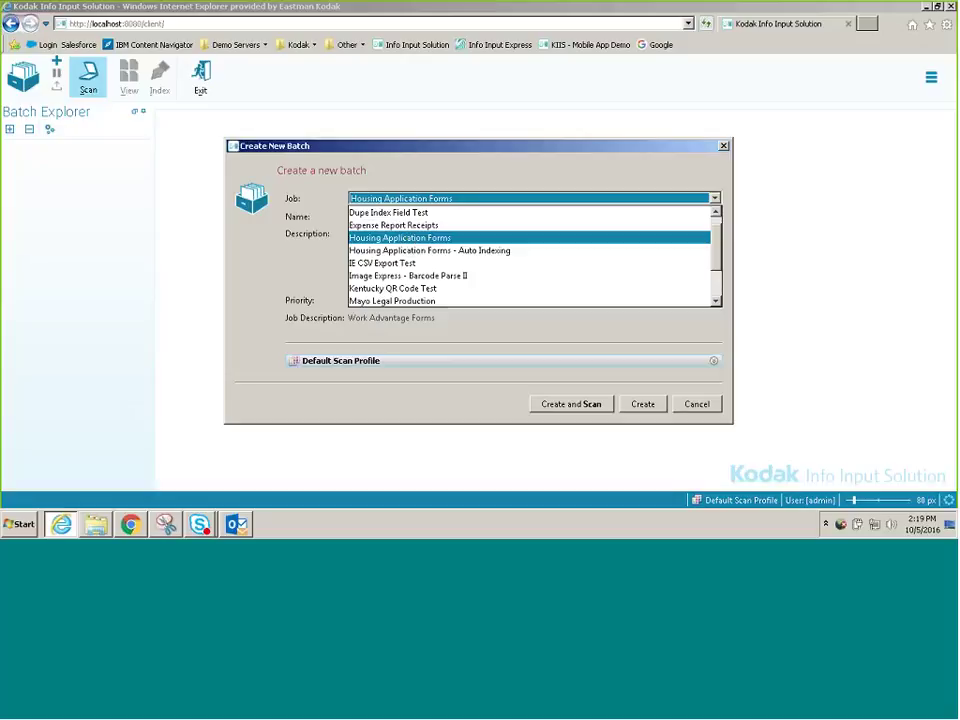
{"action": "mouse_move", "coordinate": [716, 238]}
{"action": "left_mouse_down"}
{"action": "mouse_move", "coordinate": [720, 261]}
{"action": "mouse_move", "coordinate": [722, 234]}
{"action": "left_mouse_up"}
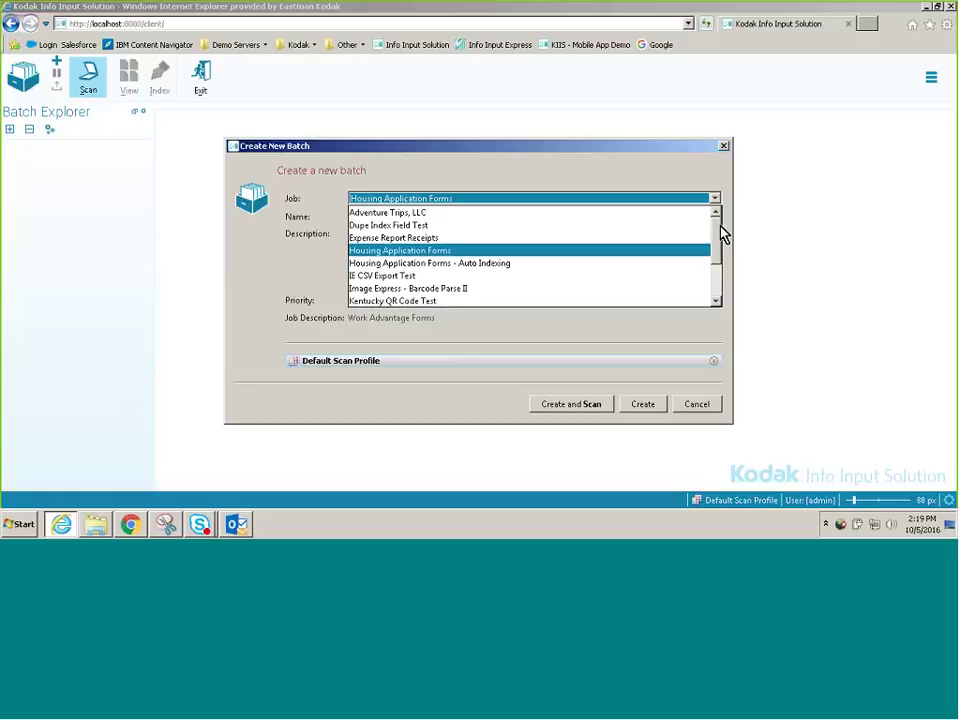
{"action": "left_click", "coordinate": [443, 252]}
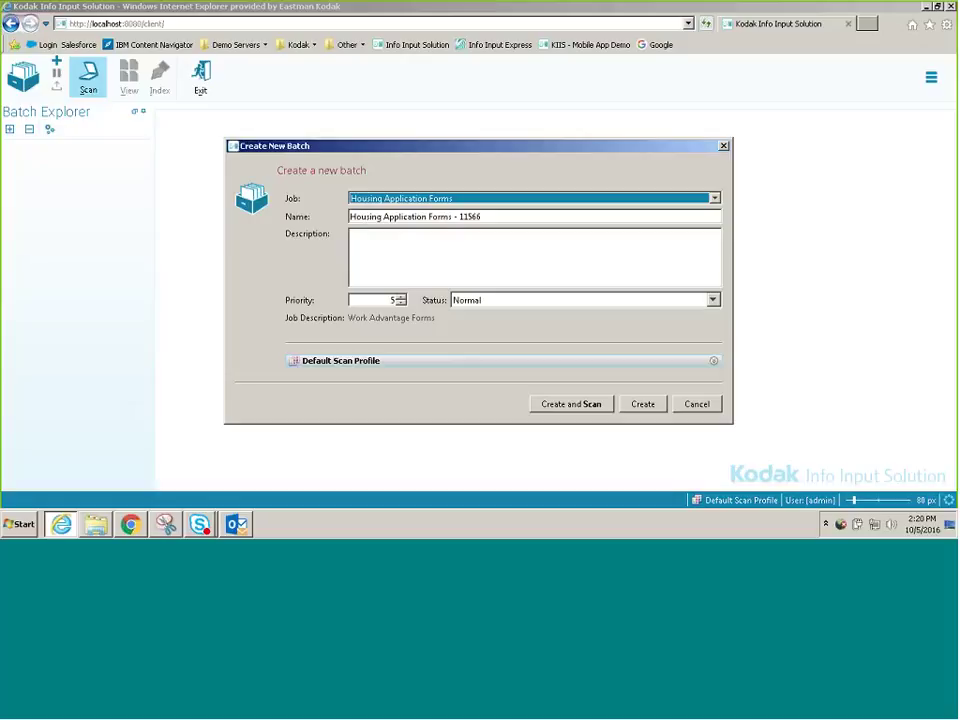
{"action": "left_click", "coordinate": [569, 405]}
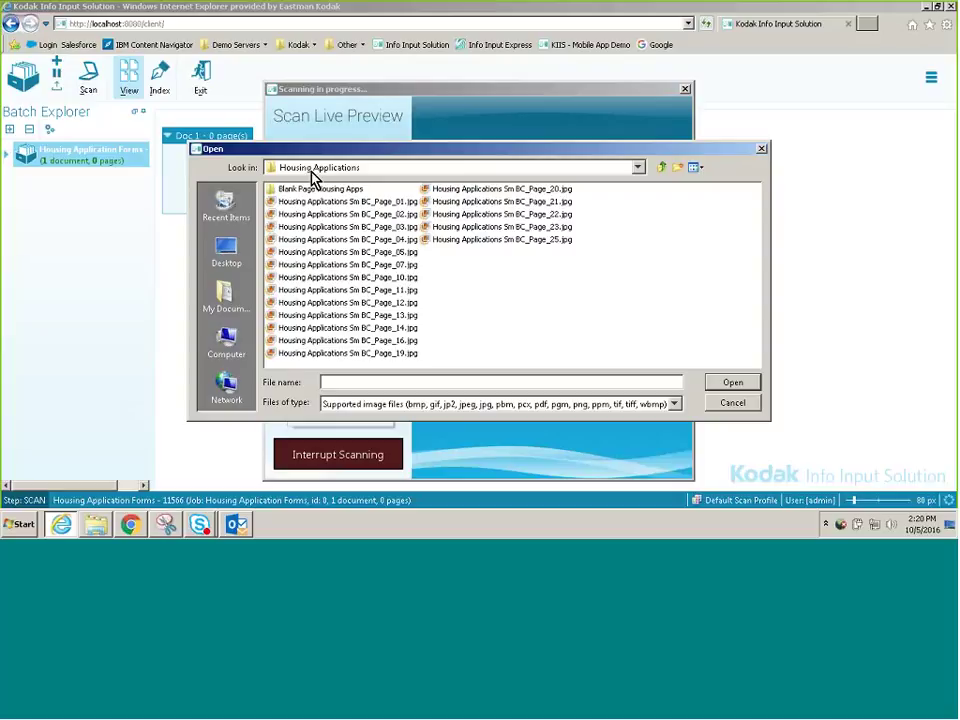
Step: Import the images from Housing Applications Sm BC_Page_01.jpg through Housing Applications Sm BC_Page_19.jpg into the batch
{"action": "left_click", "coordinate": [352, 208]}
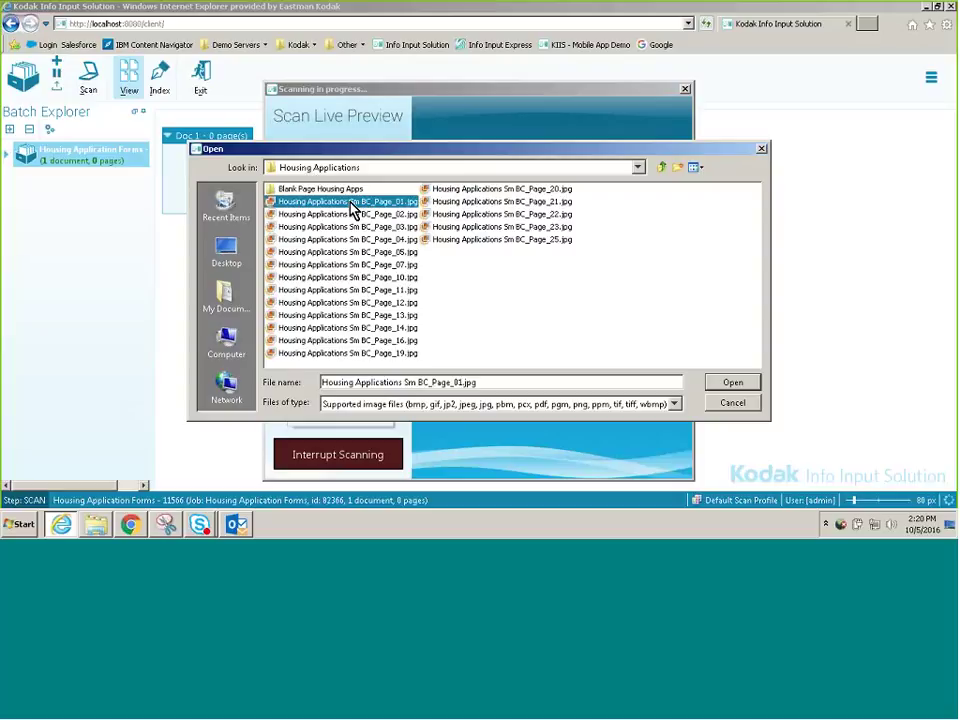
{"action": "left_click", "coordinate": [383, 354], "text": "shift"}
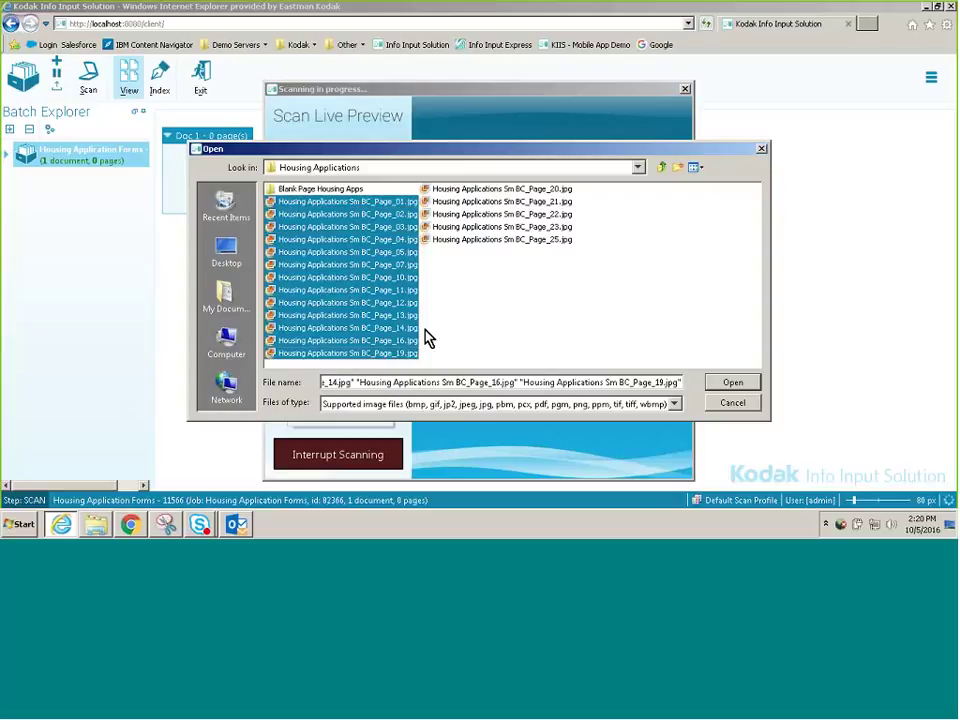
{"action": "left_click", "coordinate": [735, 386]}
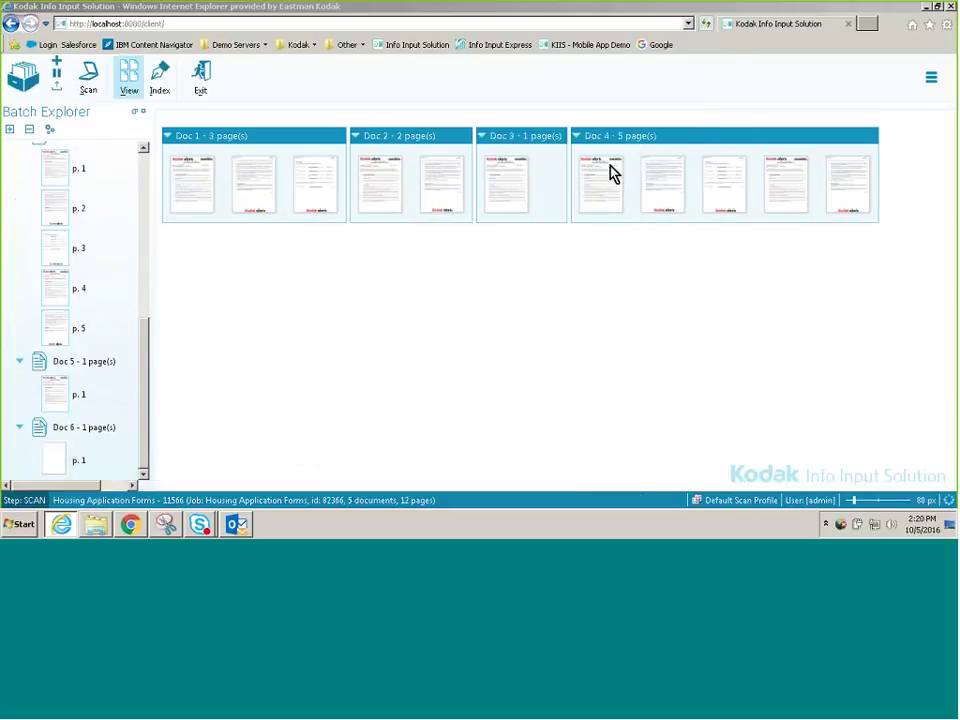
Step: Return to the start of the batch tree and widen the Batch Explorer until the full batch name fits
{"action": "left_click_drag", "start_coordinate": [152, 330], "coordinate": [16, 128]}
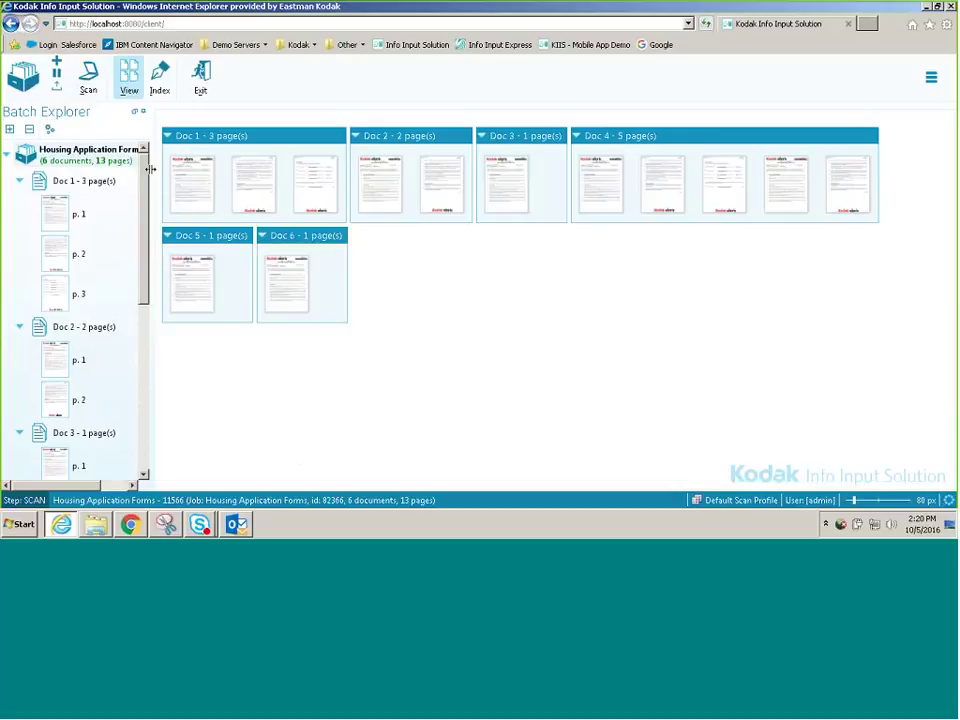
{"action": "left_click_drag", "start_coordinate": [149, 168], "coordinate": [176, 169]}
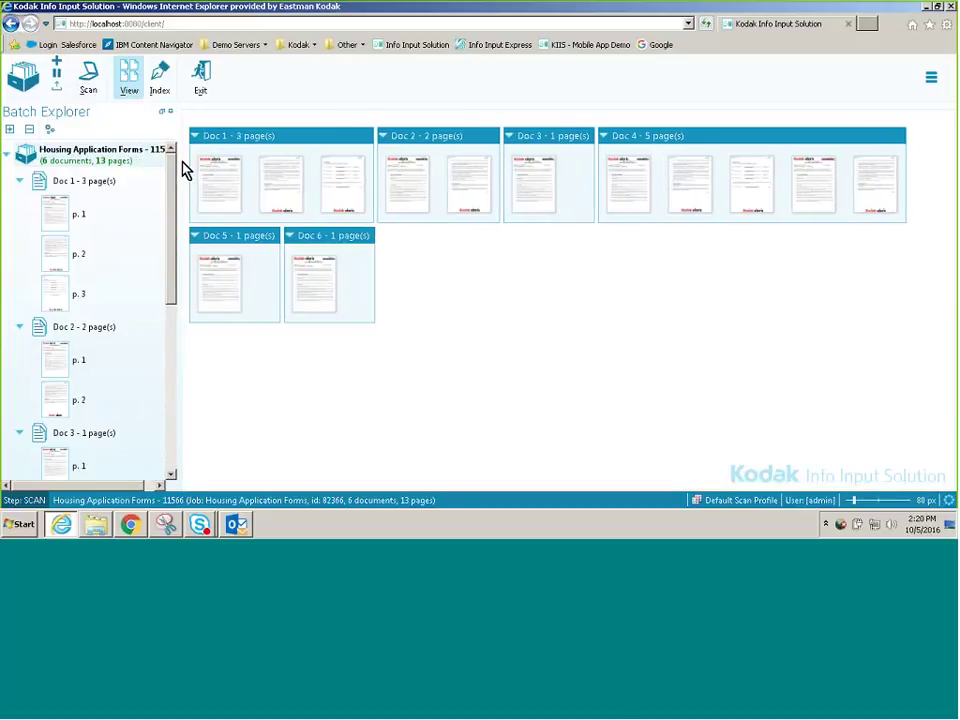
{"action": "left_click_drag", "start_coordinate": [181, 168], "coordinate": [207, 168]}
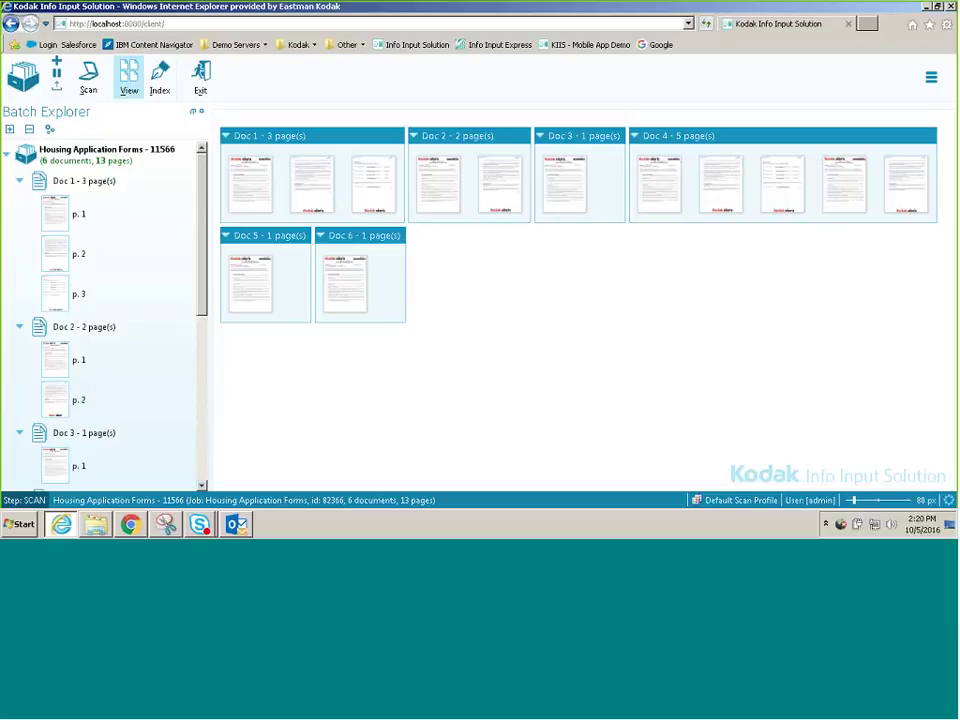
Step: Examine the Doc 4 pages with enlarged thumbnails, and reduce the thumbnail size to about 90 px
{"action": "left_click", "coordinate": [838, 500]}
{"action": "left_click_drag", "start_coordinate": [855, 500], "coordinate": [875, 500]}
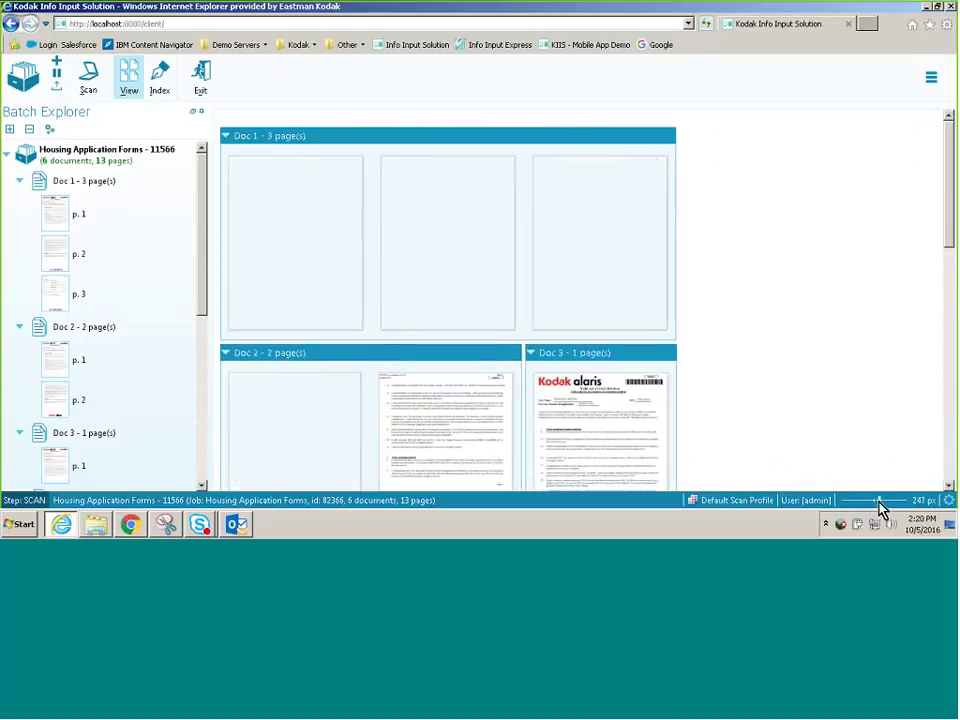
{"action": "left_click_drag", "start_coordinate": [949, 279], "coordinate": [949, 396]}
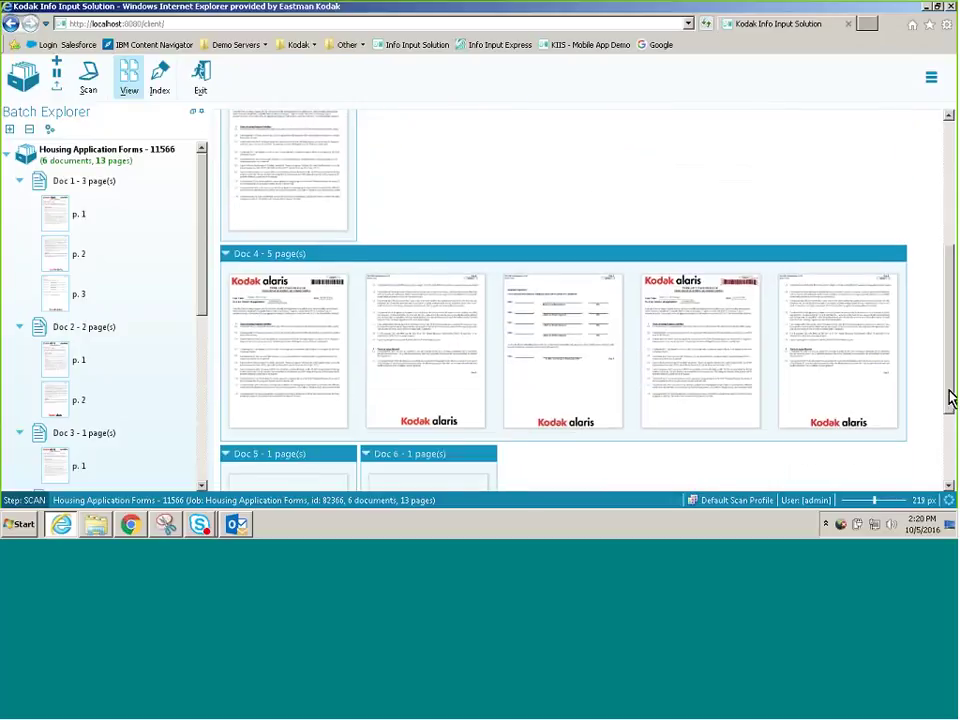
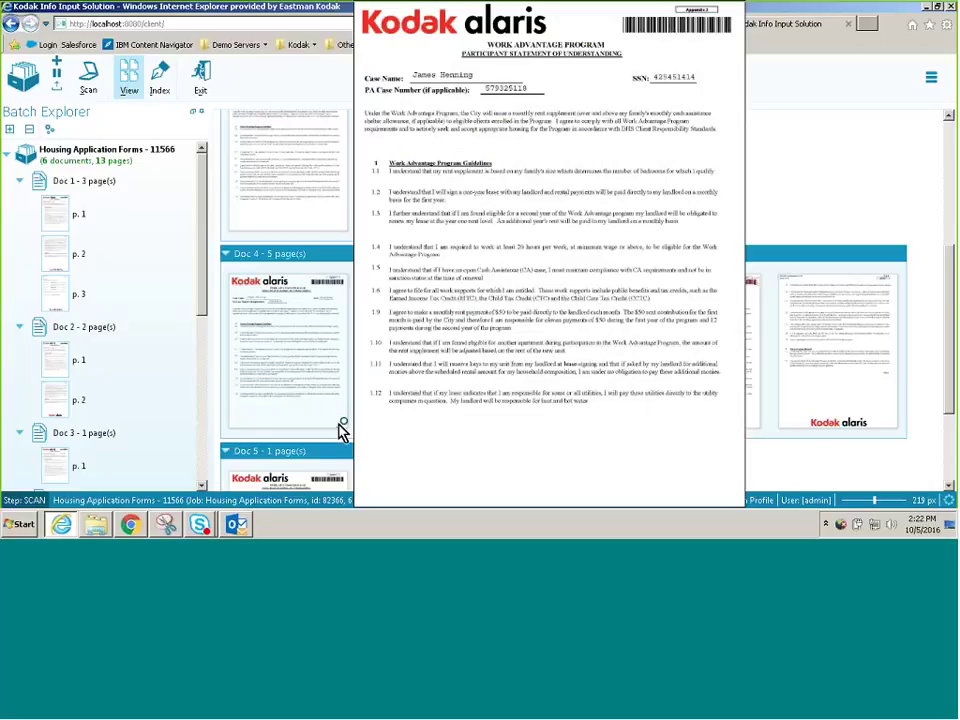
{"action": "mouse_move", "coordinate": [877, 508]}
{"action": "left_mouse_down"}
{"action": "mouse_move", "coordinate": [861, 509]}
{"action": "mouse_move", "coordinate": [898, 510]}
{"action": "mouse_move", "coordinate": [859, 507]}
{"action": "left_mouse_up"}
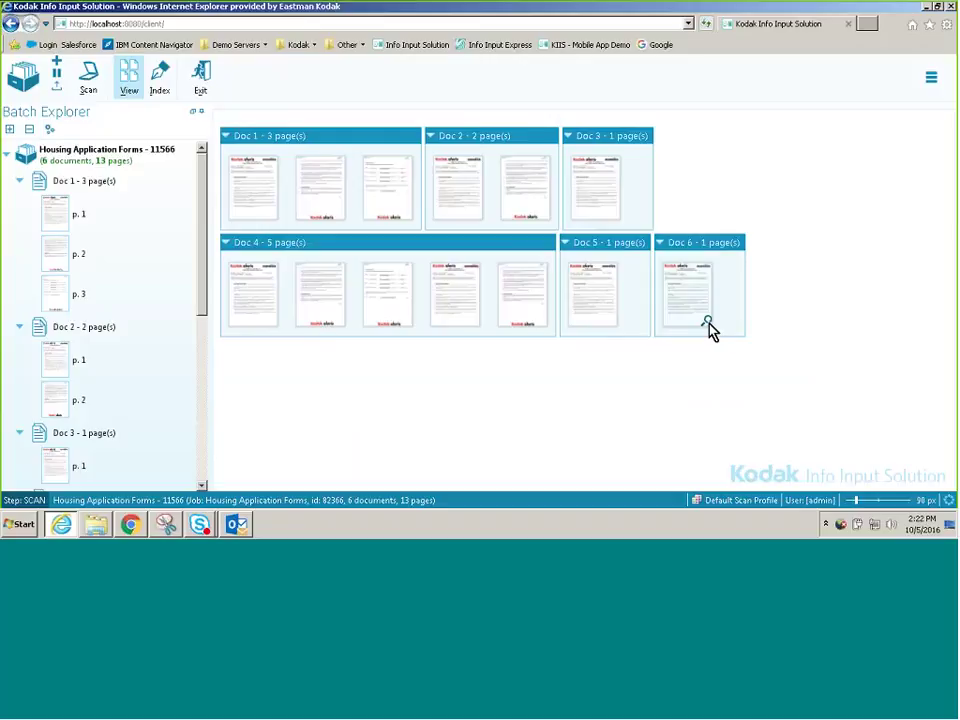
Step: Split Doc 4 after its third page, and move the second page of the shortened Doc 4 to the end of Doc 3
{"action": "mouse_move", "coordinate": [708, 328]}
{"action": "mouse_move", "coordinate": [341, 328]}
{"action": "mouse_move", "coordinate": [476, 330]}
{"action": "left_click", "coordinate": [427, 289]}
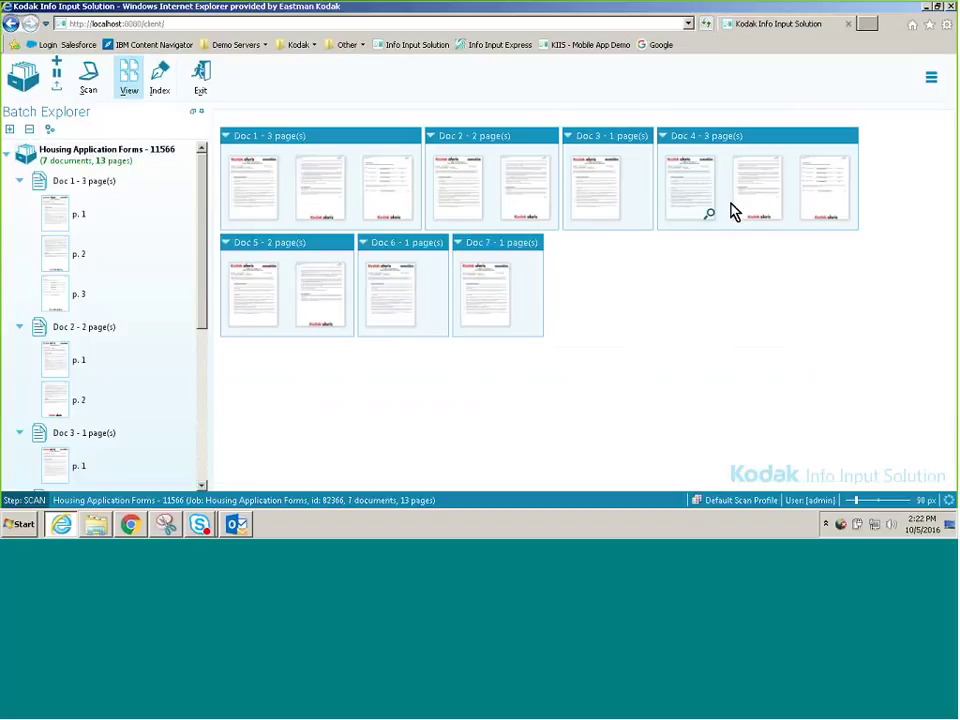
{"action": "left_click_drag", "start_coordinate": [756, 203], "coordinate": [640, 203]}
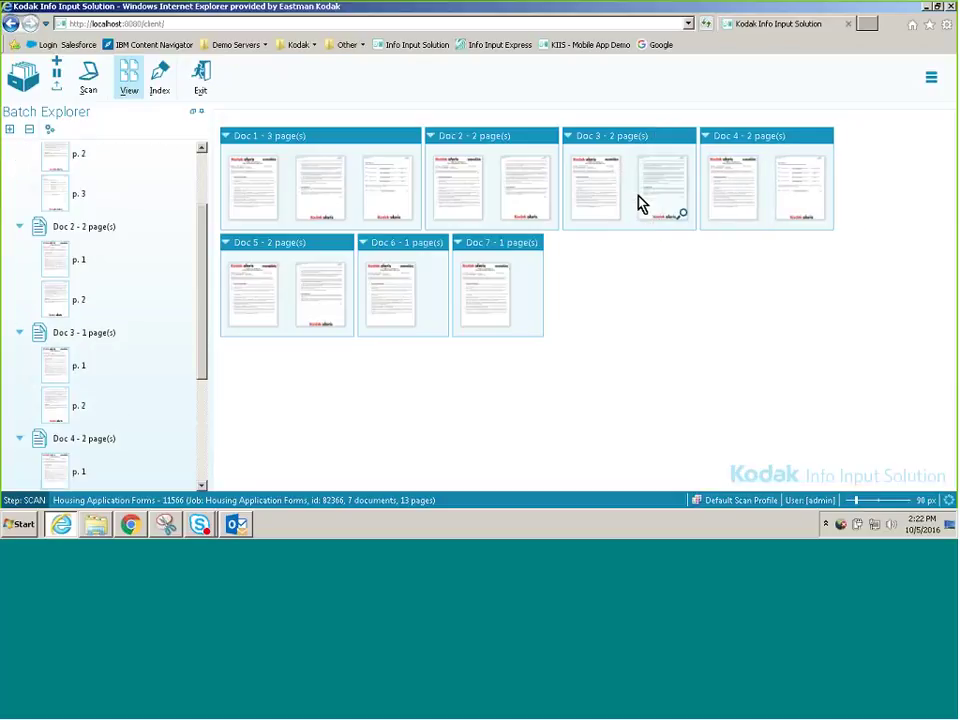
Step: Review the commands available for the Doc 4 document and for the second page of Doc 3
{"action": "left_click", "coordinate": [760, 150]}
{"action": "right_click", "coordinate": [759, 142]}
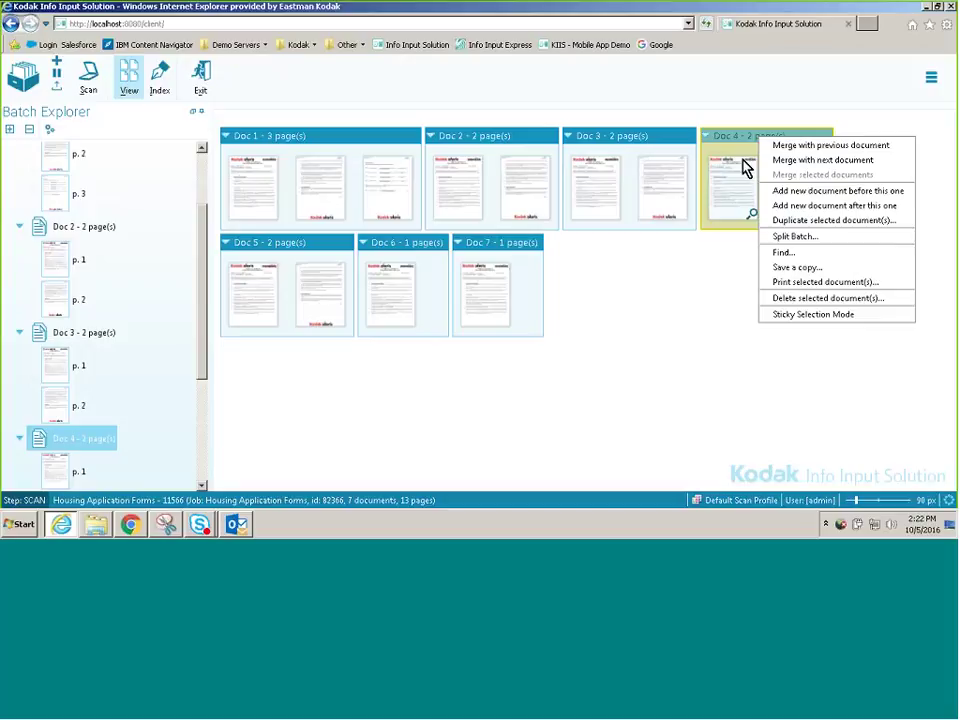
{"action": "left_click", "coordinate": [744, 204]}
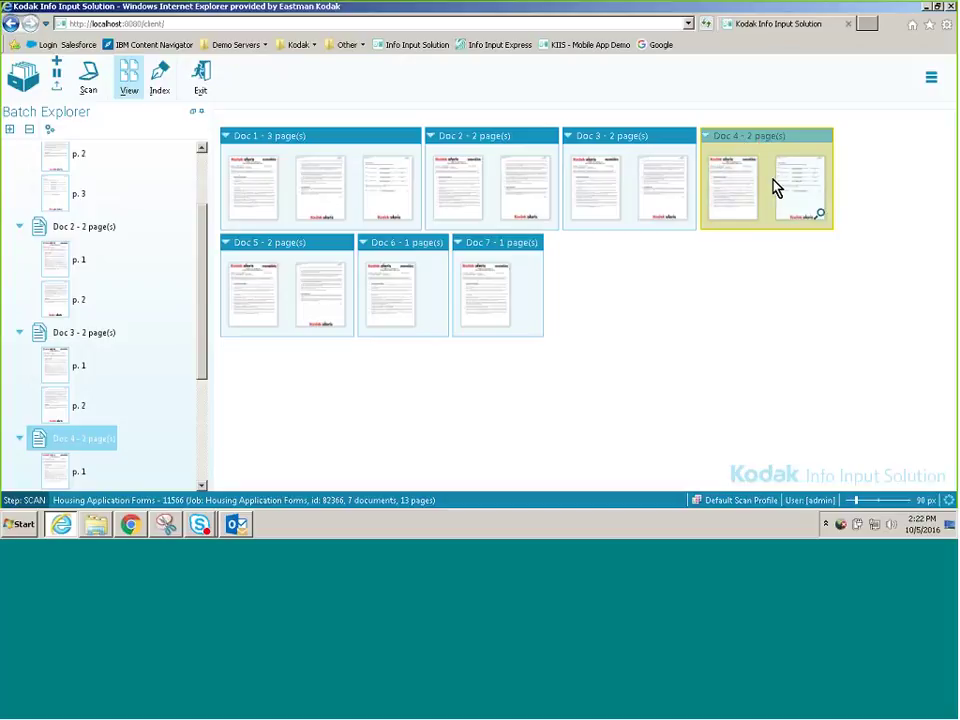
{"action": "left_click", "coordinate": [461, 140]}
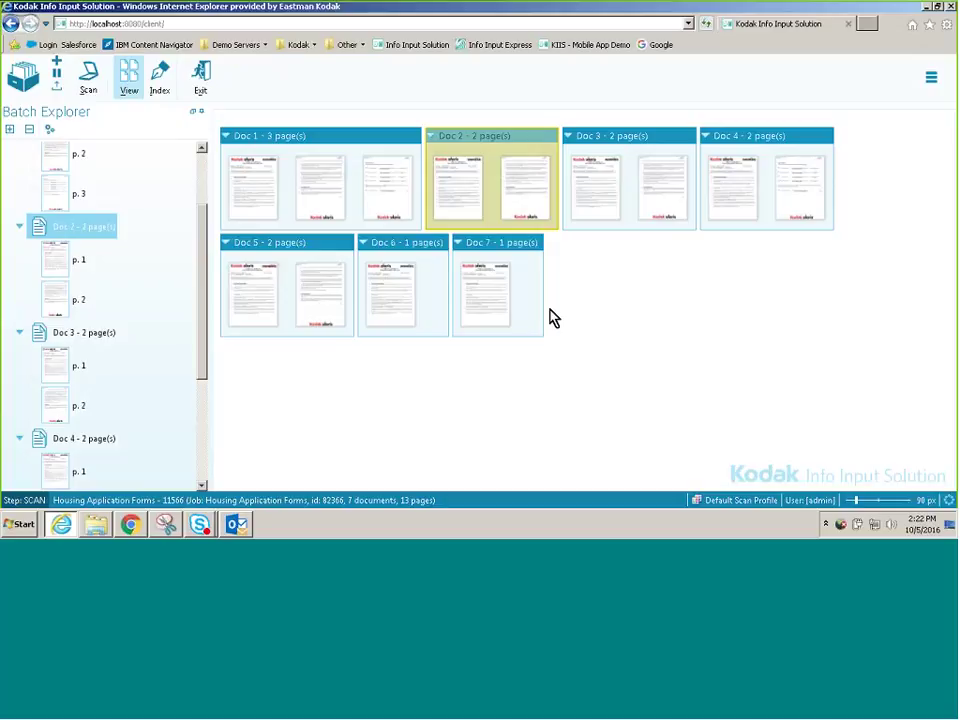
{"action": "left_click", "coordinate": [656, 201]}
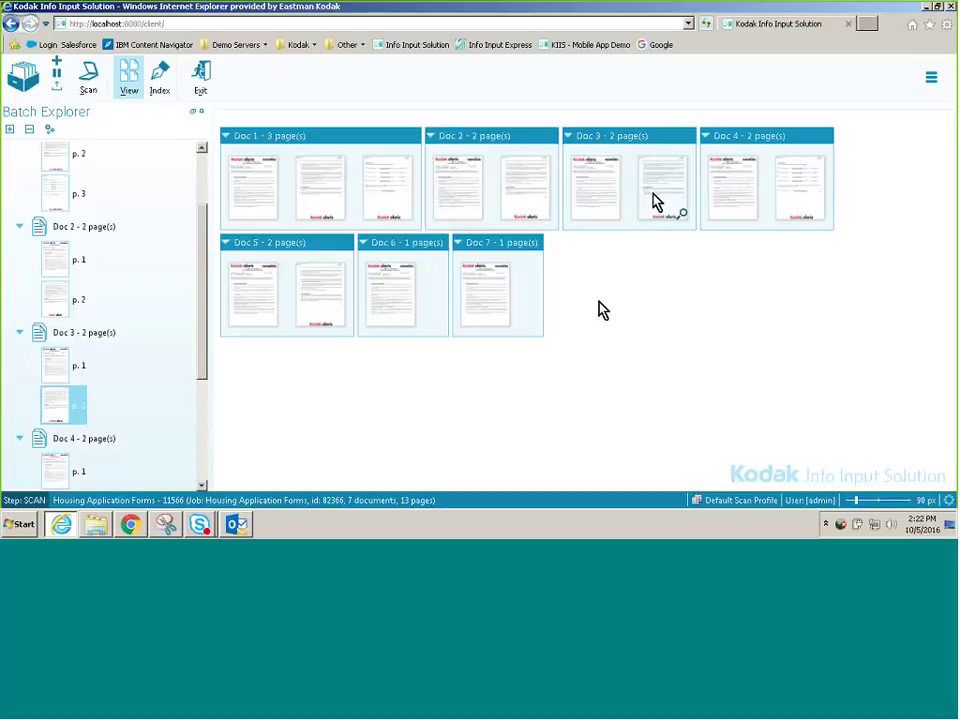
{"action": "right_click", "coordinate": [656, 201]}
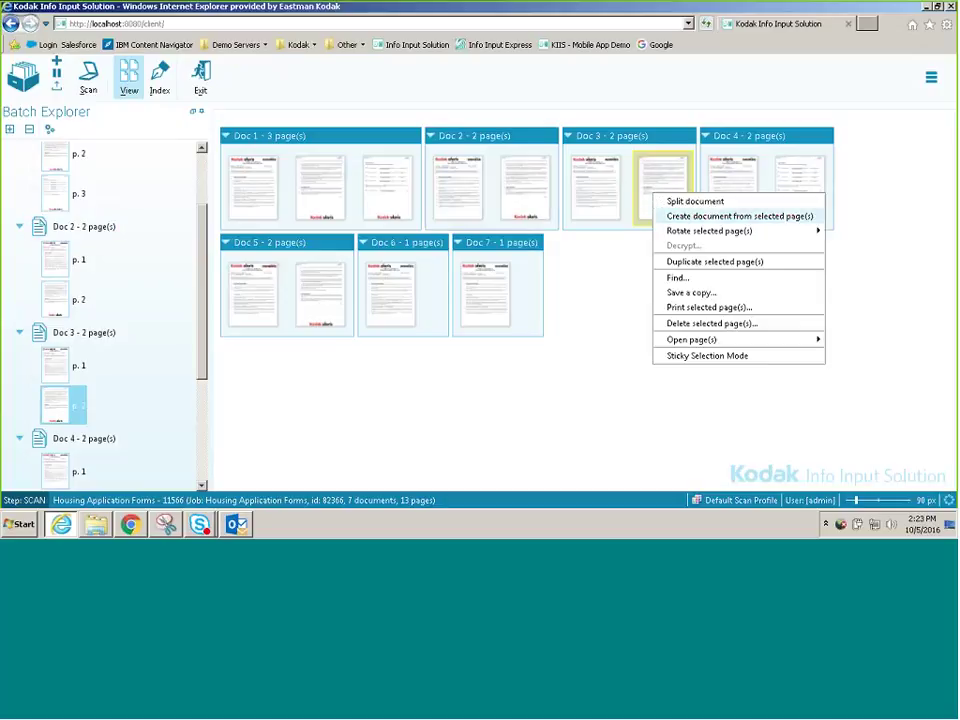
{"action": "mouse_move", "coordinate": [678, 232]}
{"action": "left_click", "coordinate": [612, 253]}
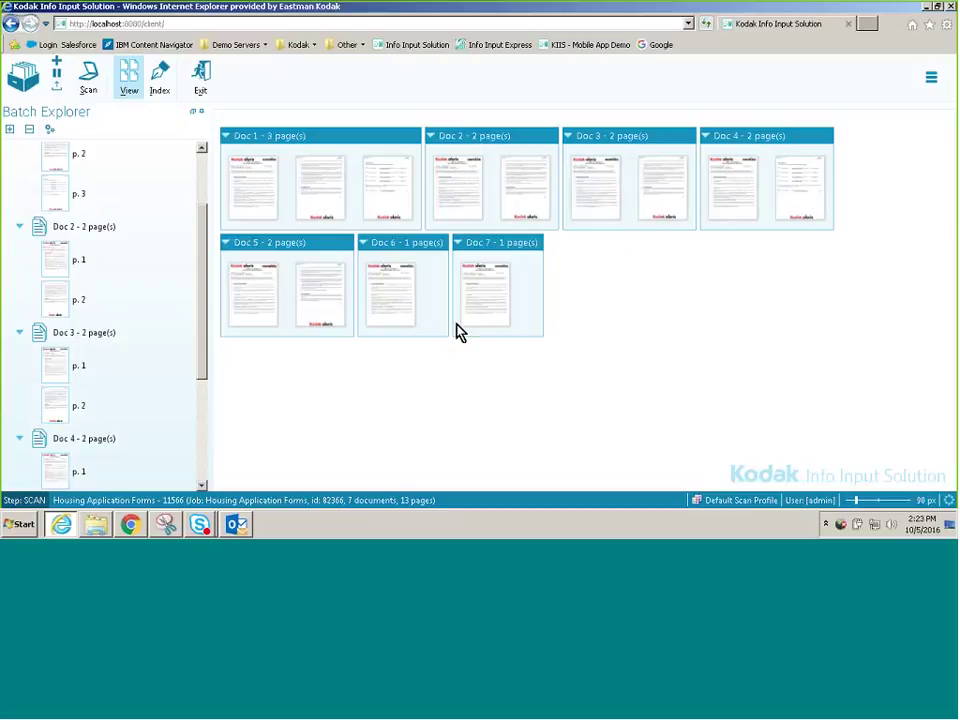
Step: Switch the batch to indexing and check Doc 1's CaseNumber, CaseName, DOB and SSN fields against the form
{"action": "left_click", "coordinate": [160, 85]}
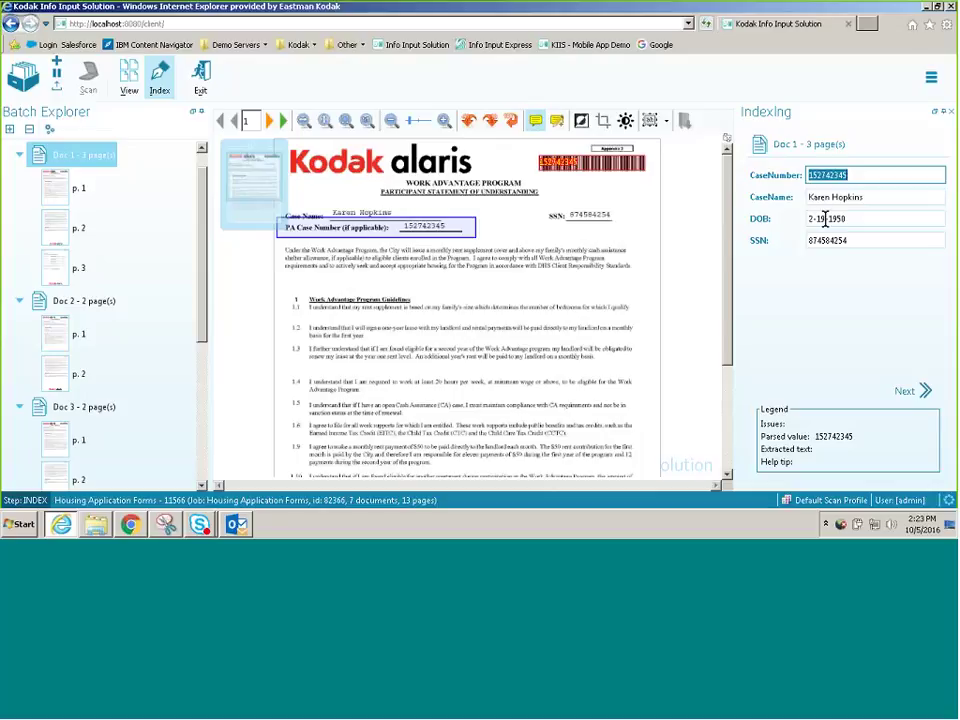
{"action": "left_click_drag", "start_coordinate": [806, 218], "coordinate": [850, 219]}
{"action": "left_click", "coordinate": [855, 240]}
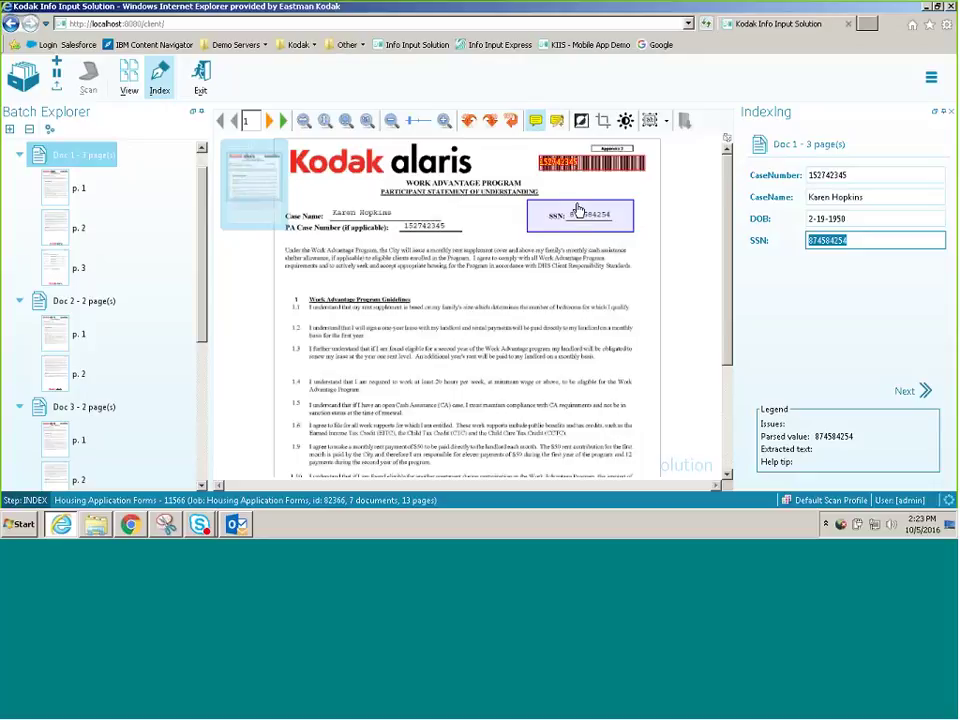
{"action": "key", "text": "Tab"}
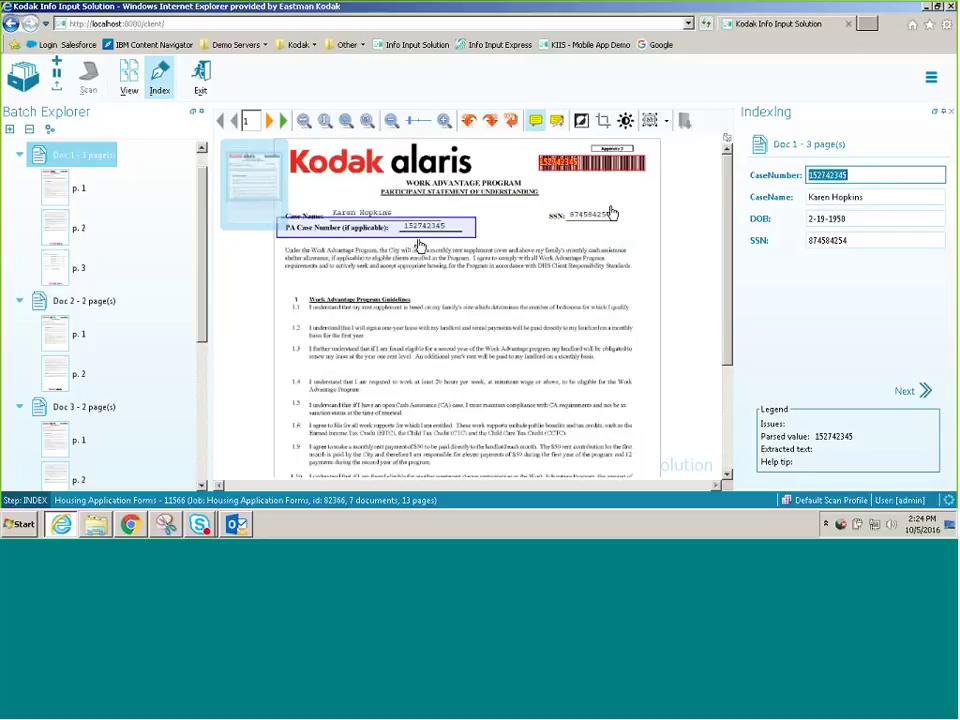
{"action": "left_click", "coordinate": [876, 199]}
{"action": "left_click", "coordinate": [872, 218]}
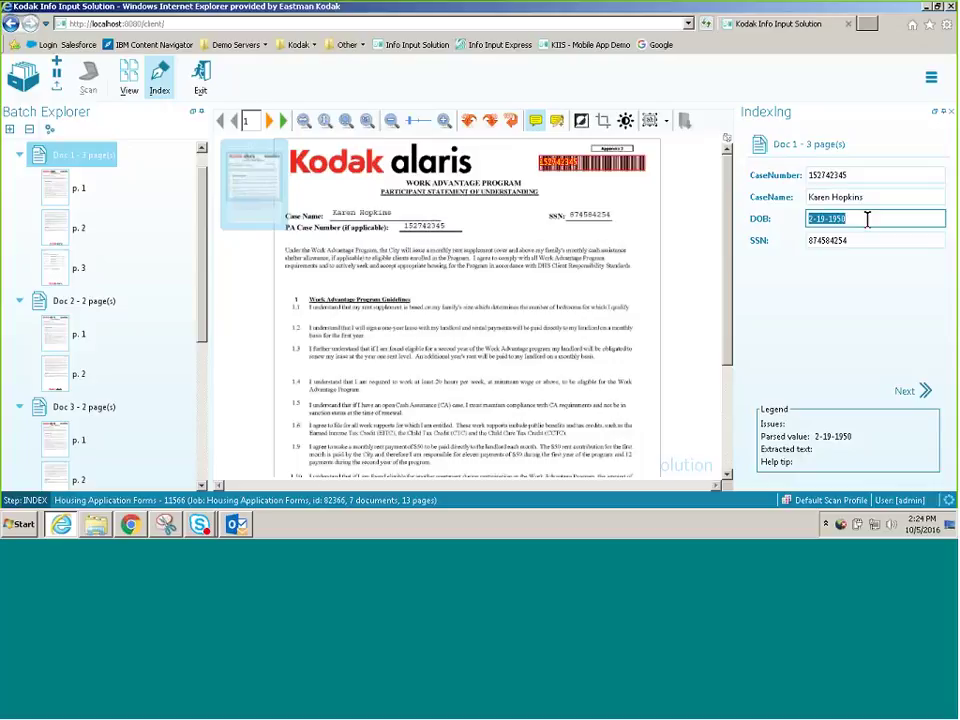
{"action": "left_click", "coordinate": [866, 240]}
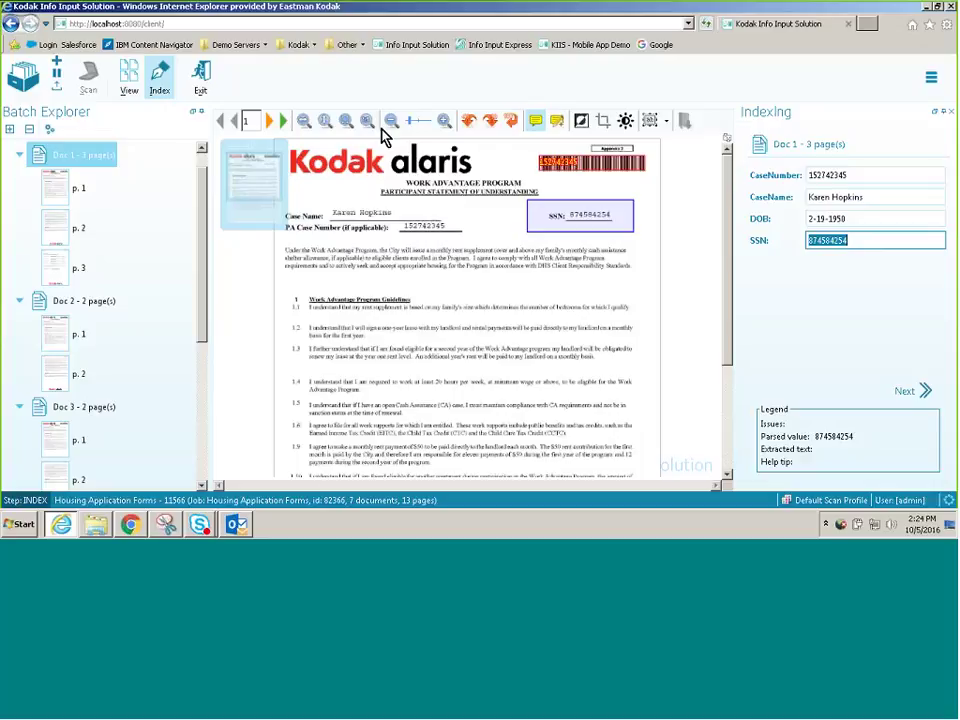
Step: Zoom in on Doc 1's first page to inspect the Case Name and PA Case Number lines near its head
{"action": "left_click", "coordinate": [443, 121]}
{"action": "left_click", "coordinate": [443, 121]}
{"action": "left_click", "coordinate": [443, 121]}
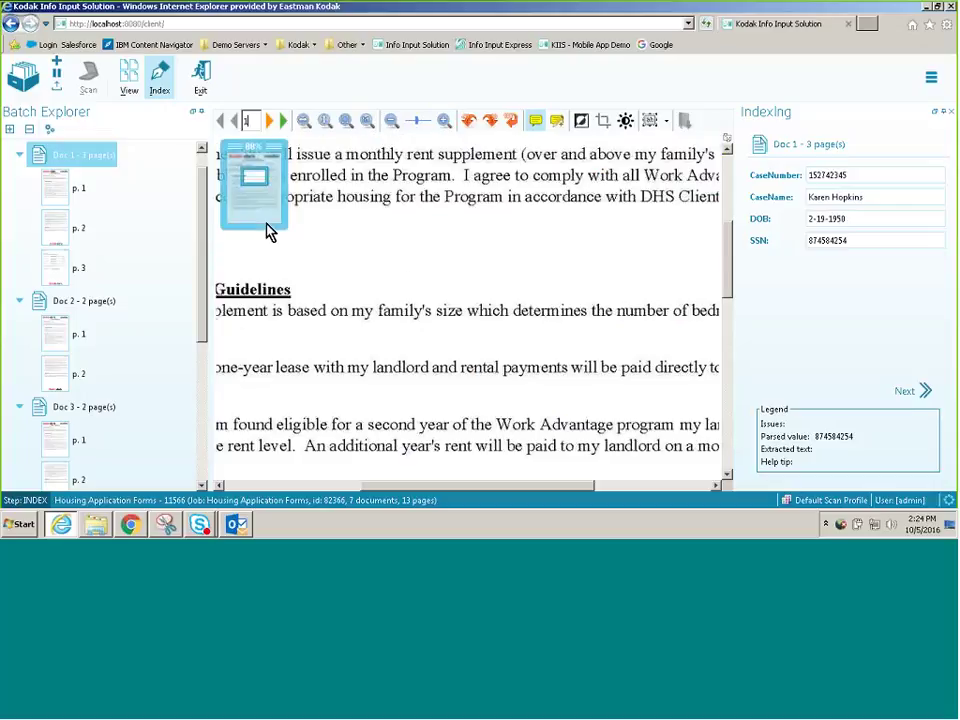
{"action": "mouse_move", "coordinate": [729, 243]}
{"action": "left_mouse_down"}
{"action": "mouse_move", "coordinate": [731, 208]}
{"action": "mouse_move", "coordinate": [730, 226]}
{"action": "left_mouse_up"}
{"action": "left_click_drag", "start_coordinate": [256, 176], "coordinate": [241, 162]}
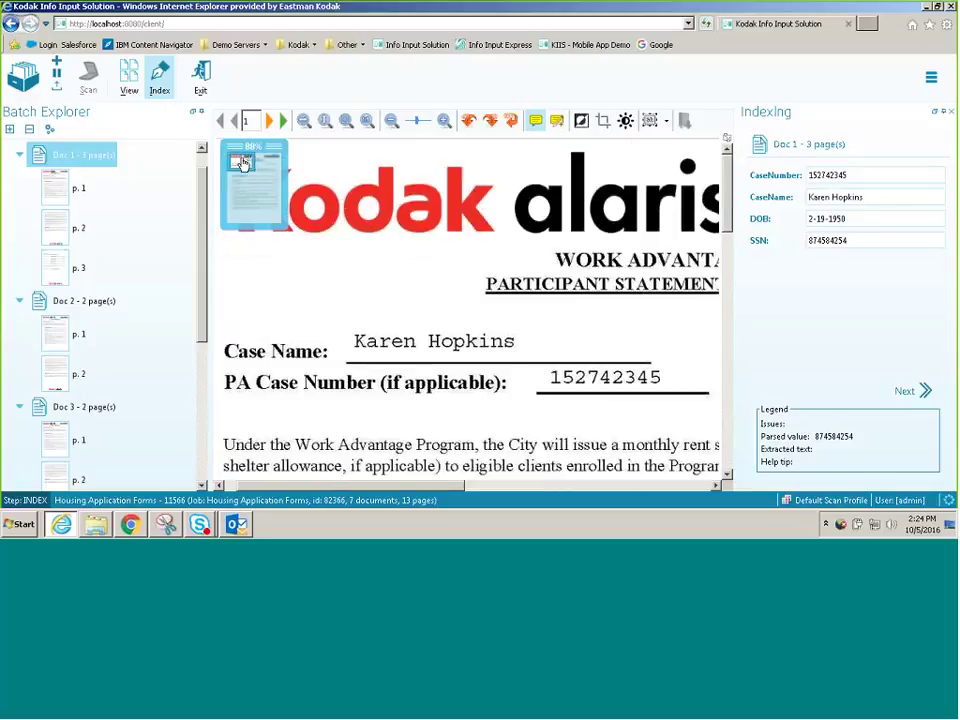
Step: Compare Doc 1's CaseName, SSN and CaseNumber fields with their highlighted regions on the form, and fit the whole page in view
{"action": "left_click", "coordinate": [876, 199]}
{"action": "left_click", "coordinate": [867, 238]}
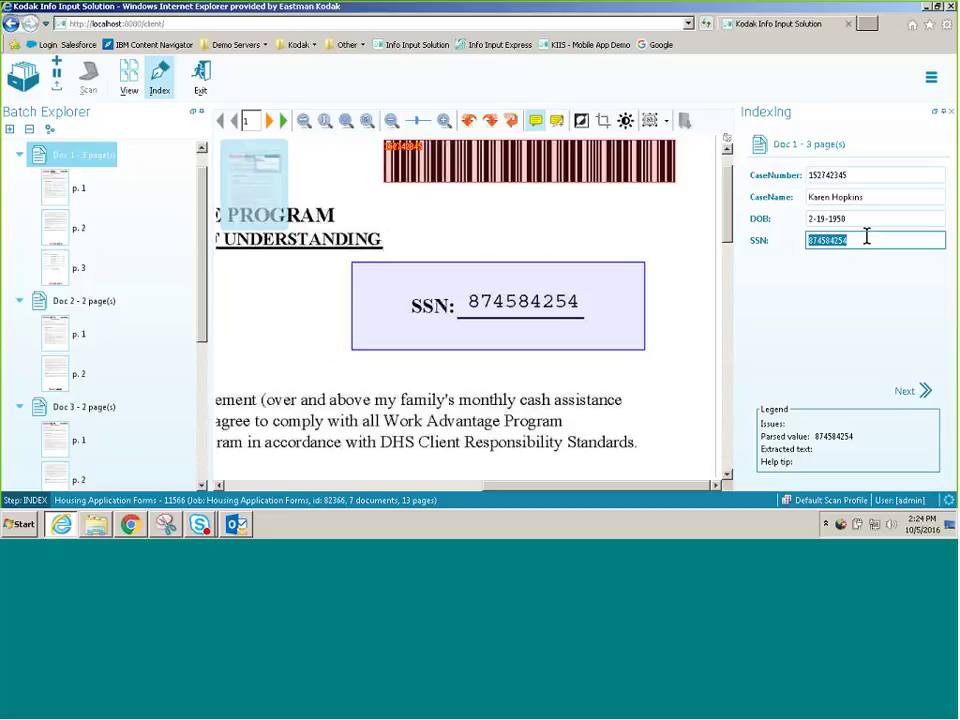
{"action": "left_click", "coordinate": [867, 197]}
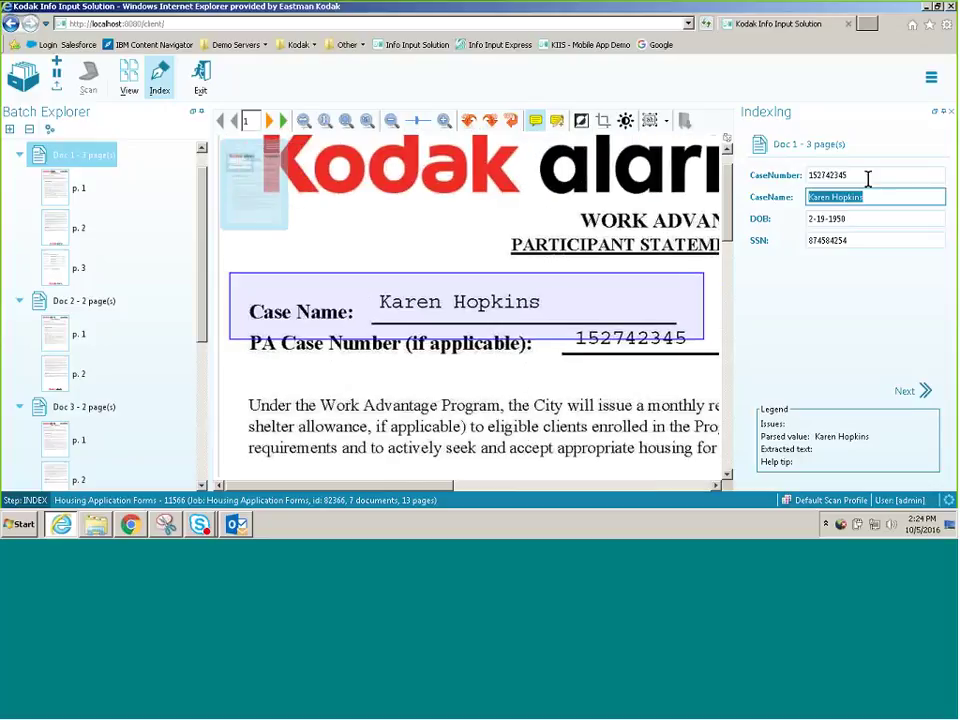
{"action": "left_click", "coordinate": [867, 176]}
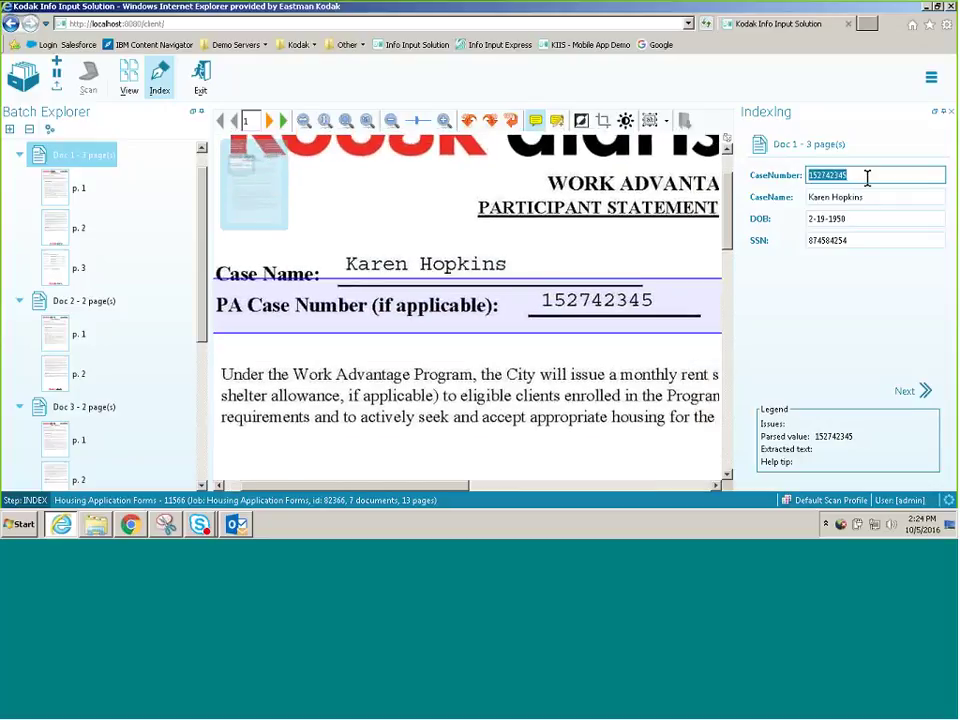
{"action": "left_click", "coordinate": [390, 119]}
{"action": "left_click", "coordinate": [346, 121]}
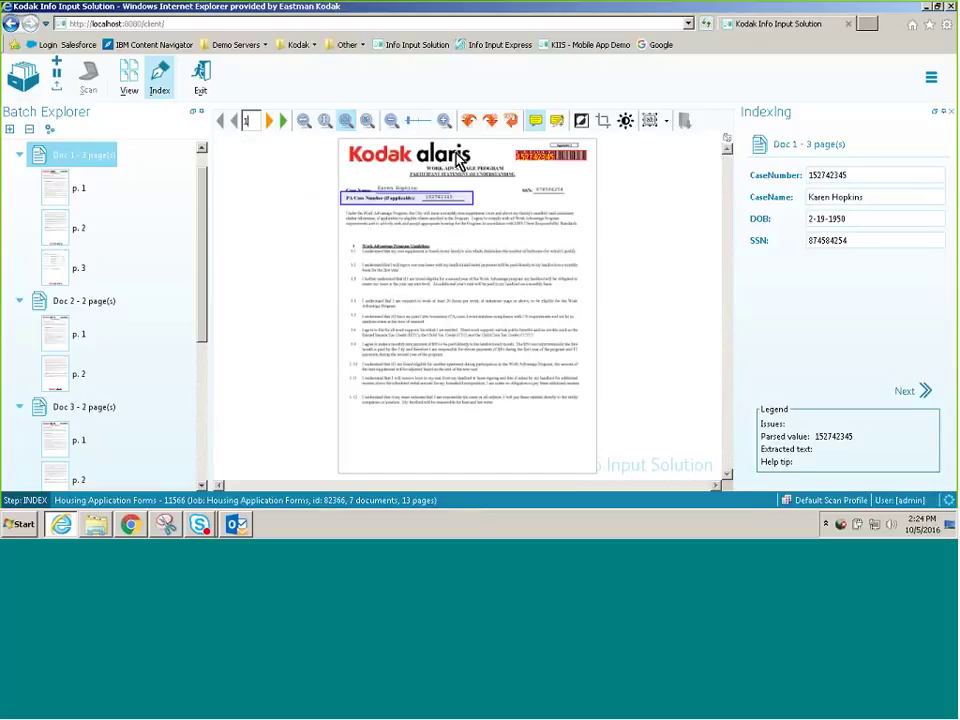
Step: Try rotating Doc 1's first page clockwise and back, and view the brightness and contrast adjustment without applying it
{"action": "left_click", "coordinate": [489, 121]}
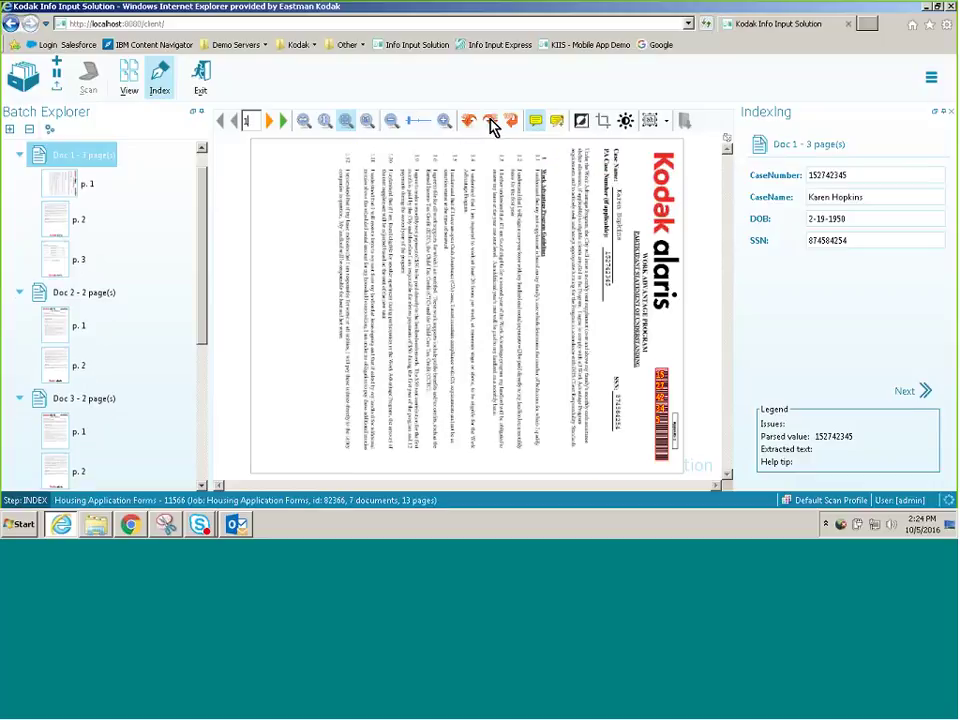
{"action": "left_click", "coordinate": [468, 121]}
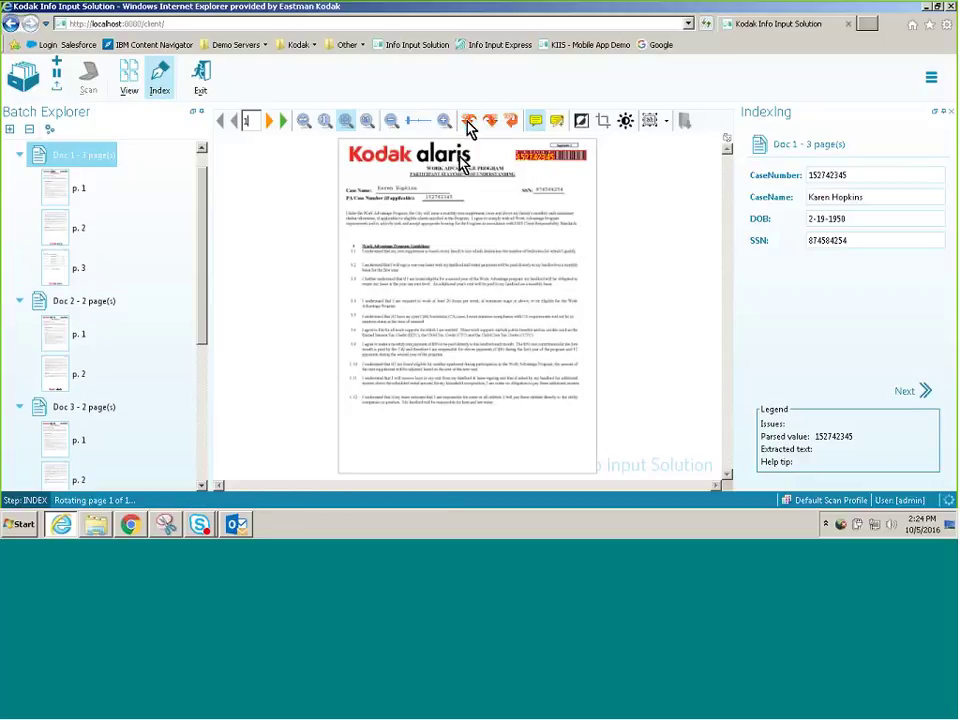
{"action": "left_click", "coordinate": [558, 120]}
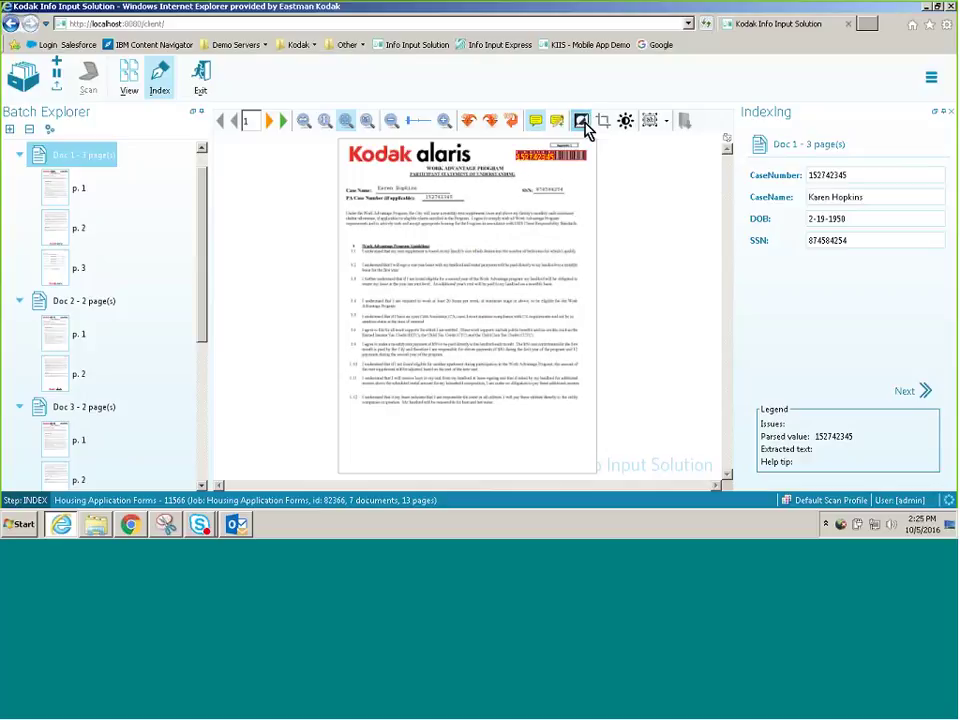
{"action": "left_click", "coordinate": [625, 121]}
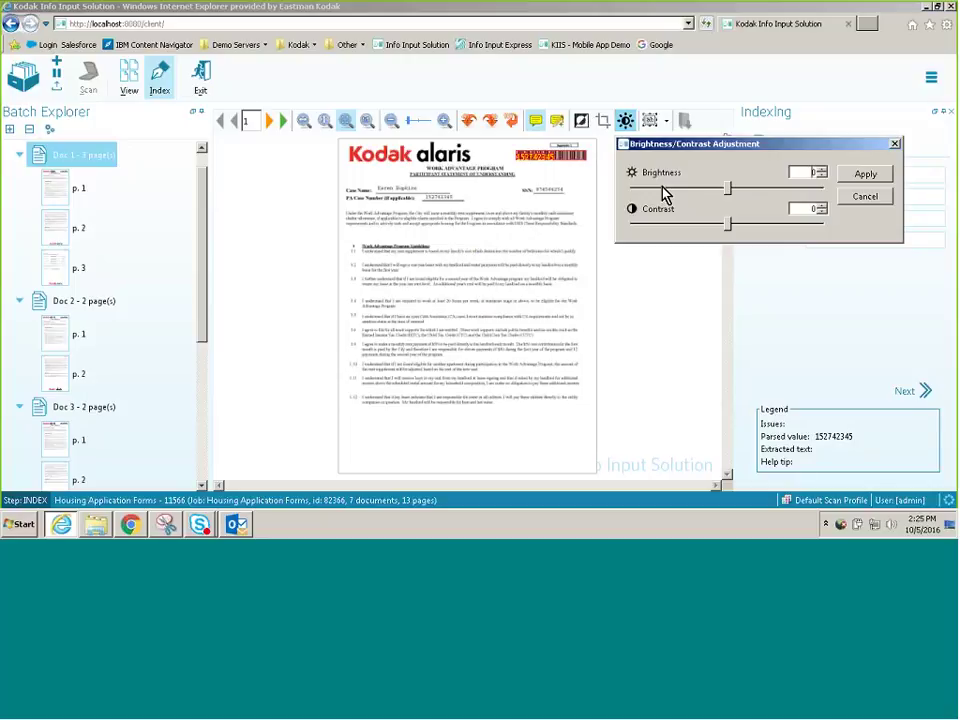
{"action": "left_click", "coordinate": [872, 197]}
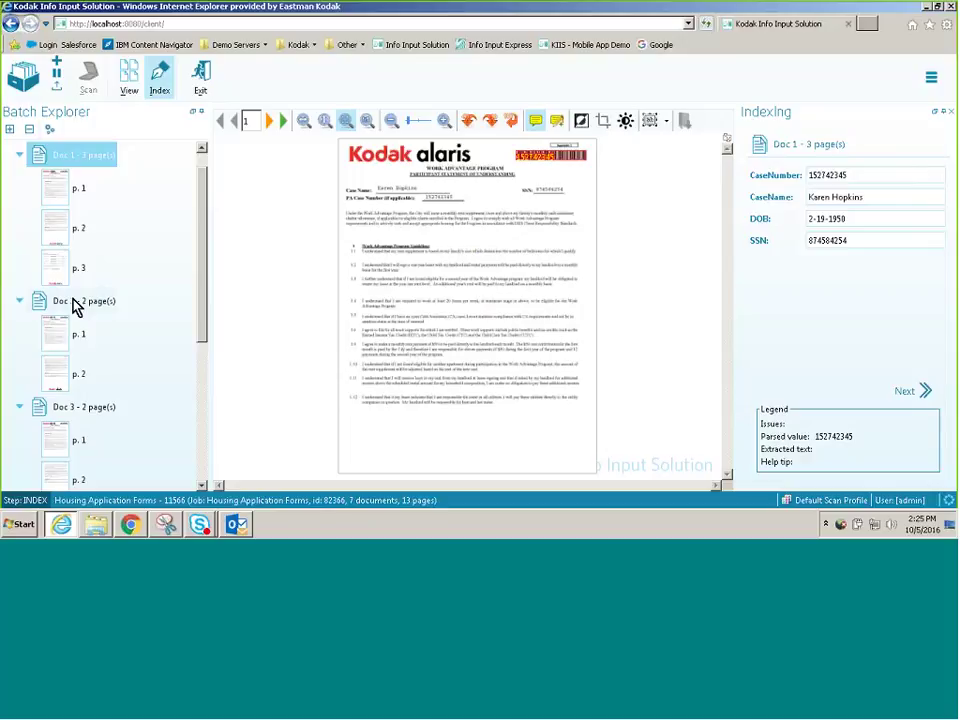
Step: Advance to Doc 2 and check its CaseNumber, CaseName and SSN fields against the form
{"action": "left_click", "coordinate": [903, 393]}
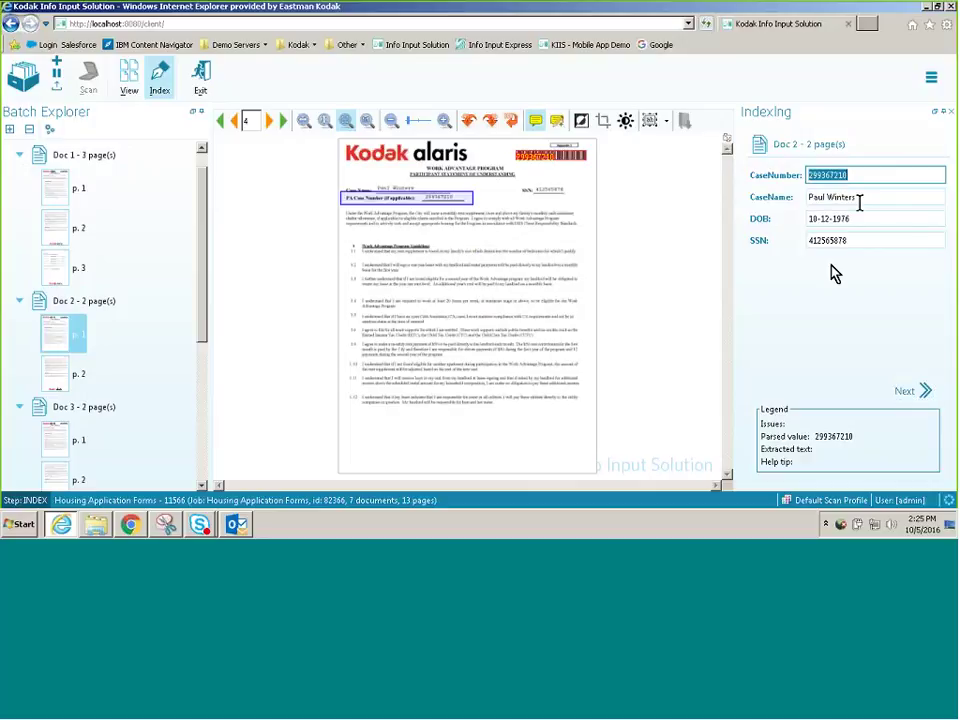
{"action": "key", "text": "Tab"}
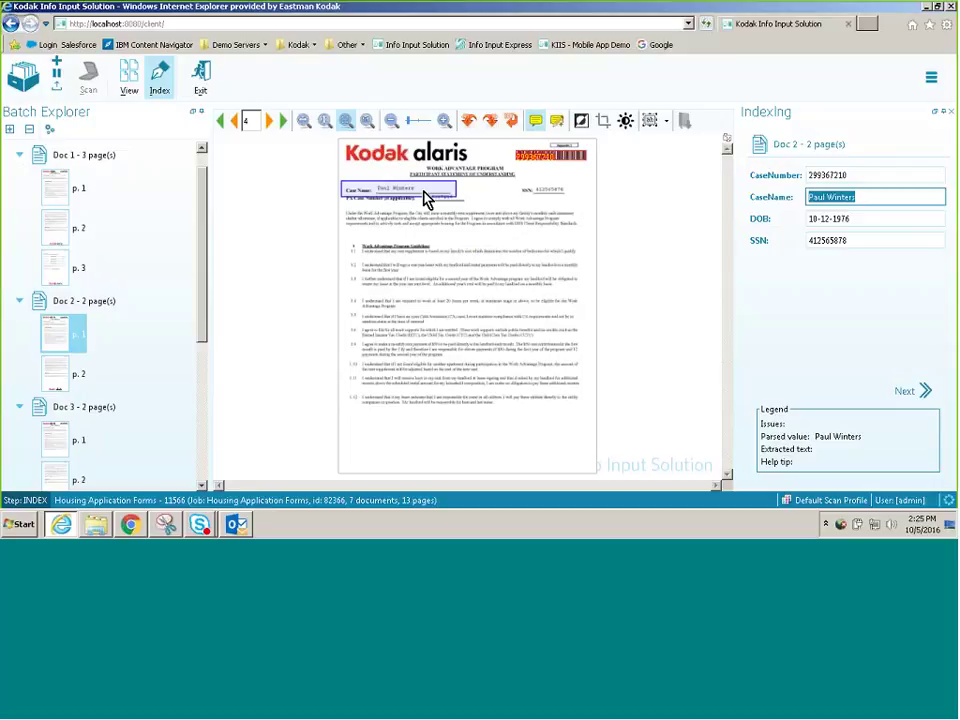
{"action": "left_click", "coordinate": [866, 241]}
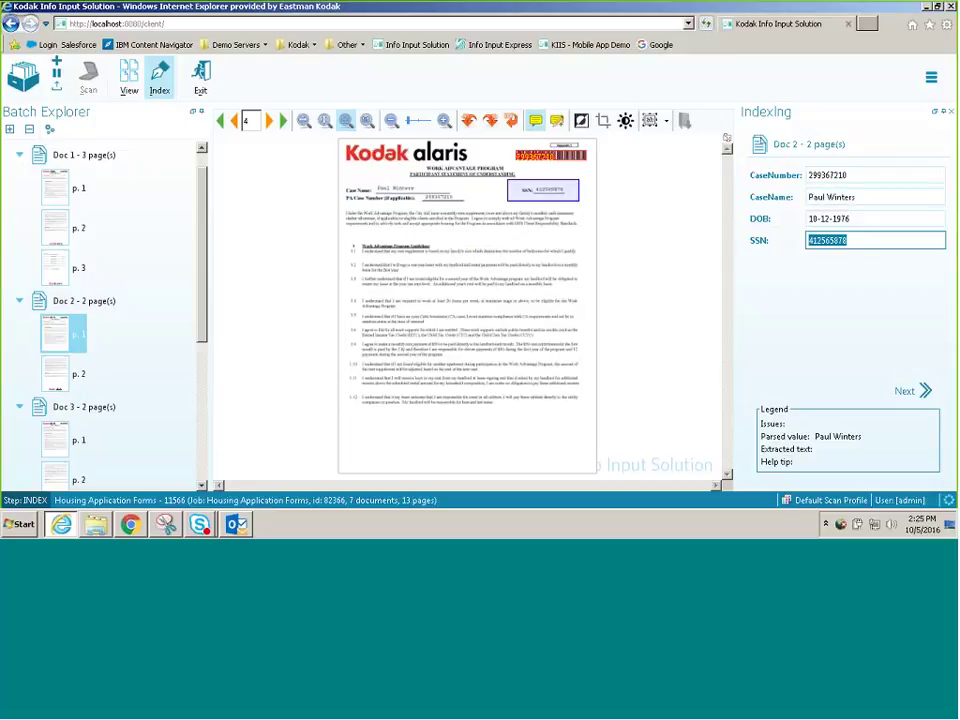
Step: Accept the index values of Doc 2, Doc 3 and Doc 4, and advance to Doc 5
{"action": "left_click", "coordinate": [902, 393]}
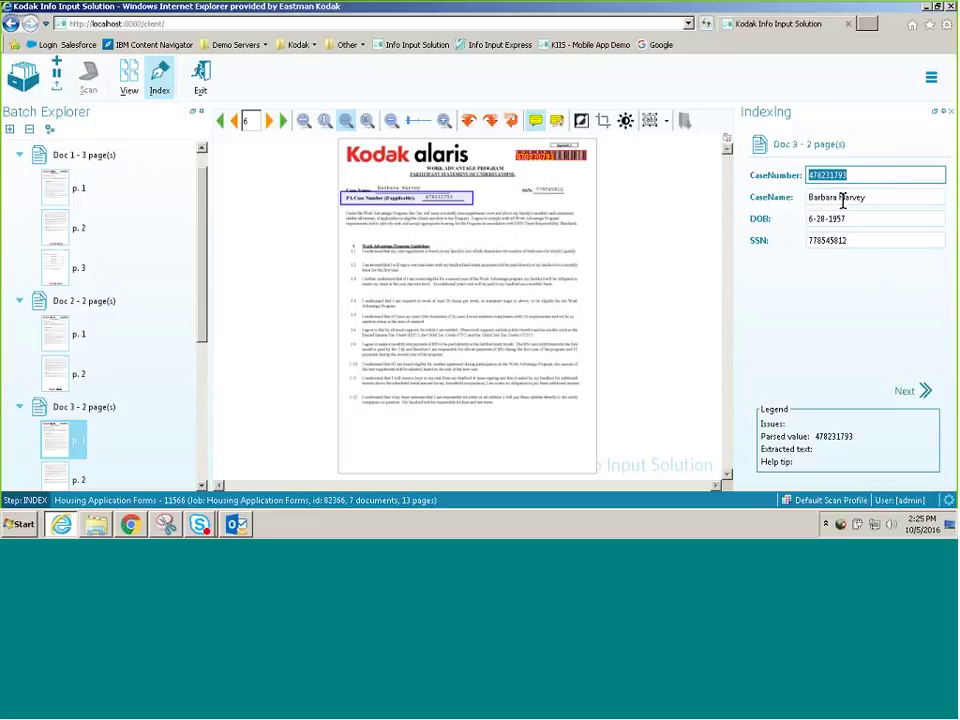
{"action": "left_click", "coordinate": [903, 392]}
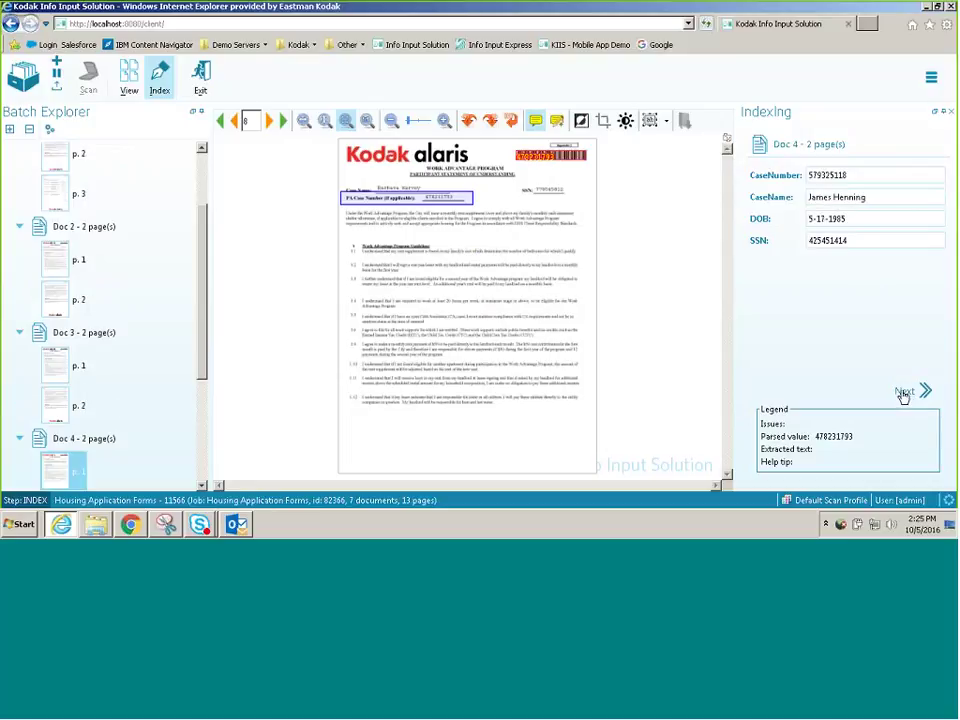
{"action": "left_click", "coordinate": [903, 393]}
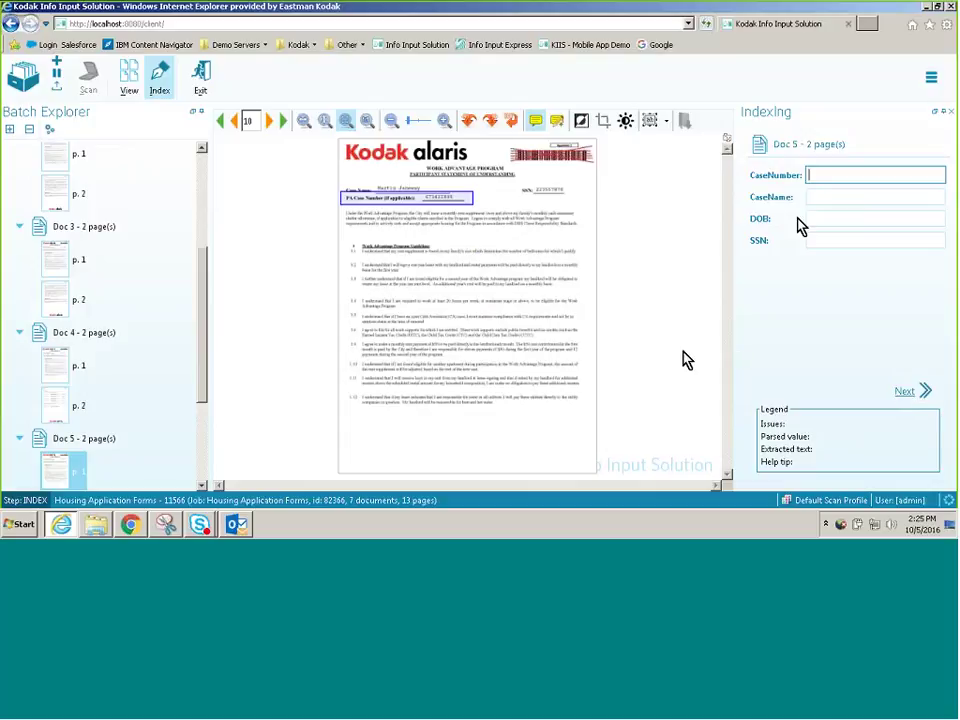
Step: Fill Doc 5's empty CaseNumber field by English text recognition of the form's PA Case Number, and look up the remaining fields from it
{"action": "left_click", "coordinate": [666, 126]}
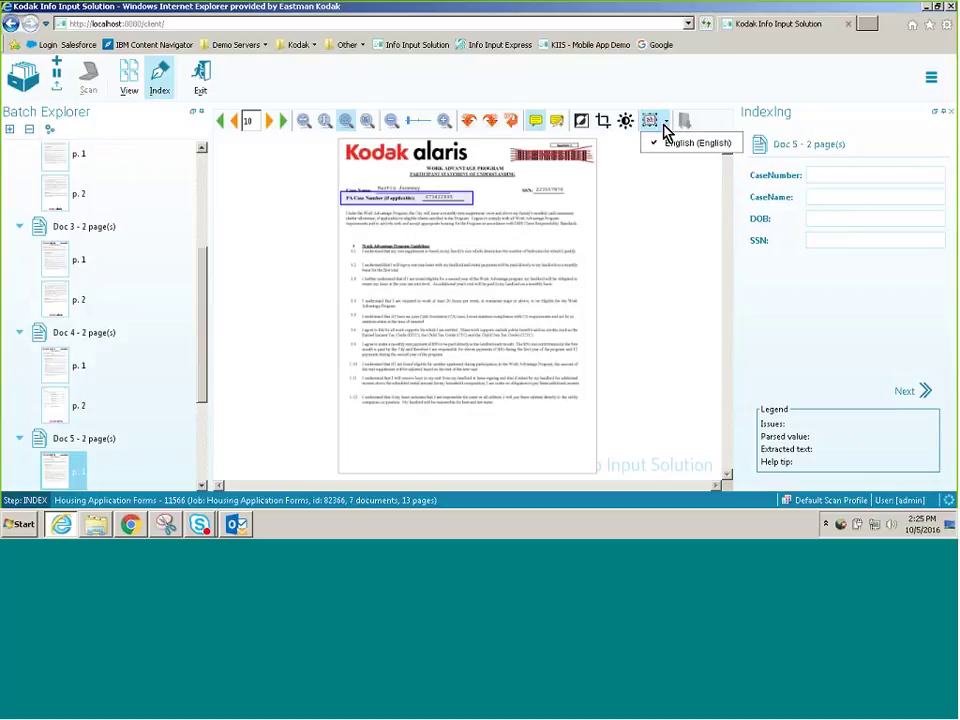
{"action": "left_click", "coordinate": [829, 178]}
{"action": "left_click_drag", "start_coordinate": [424, 194], "coordinate": [471, 203]}
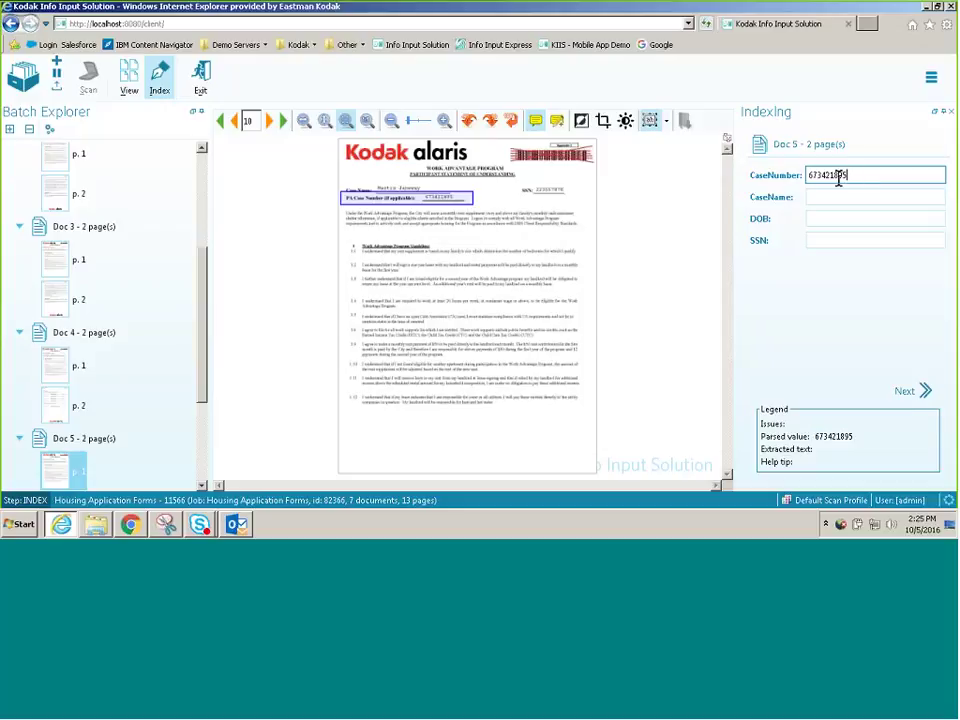
{"action": "key", "text": "Tab"}
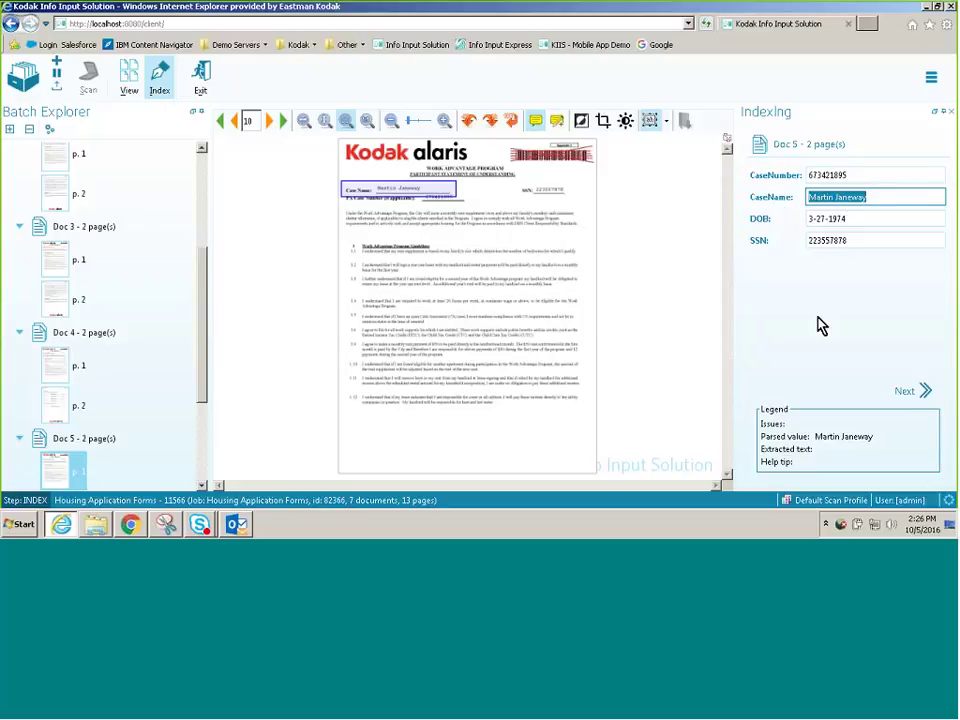
Step: Accept the index values of Doc 5, Doc 6 and Doc 7 to complete indexing, and close this batch
{"action": "left_click", "coordinate": [904, 393]}
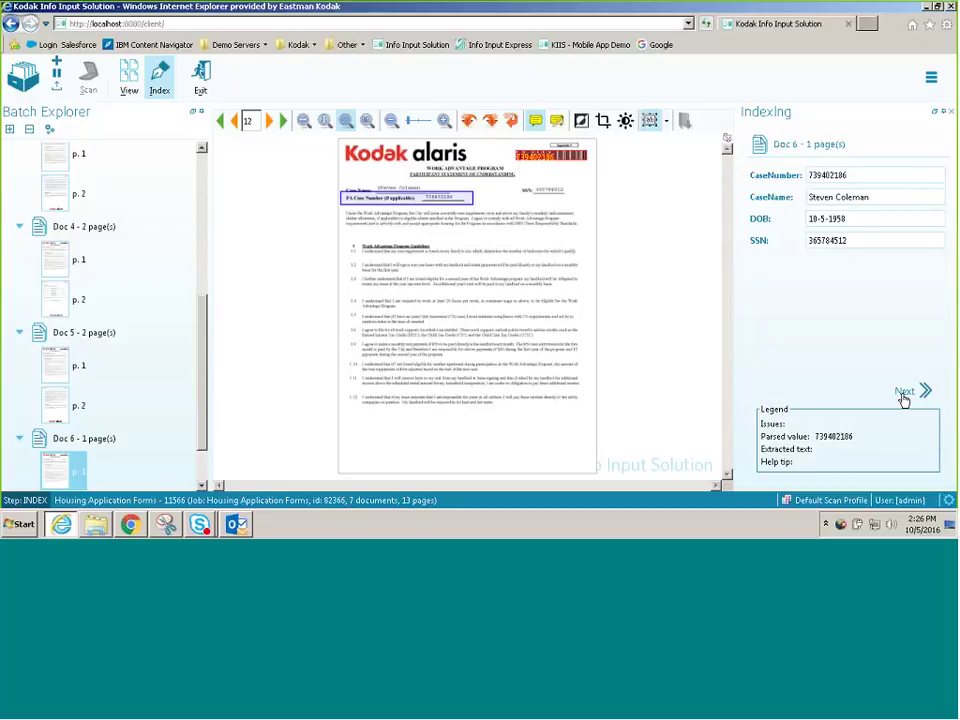
{"action": "left_click", "coordinate": [904, 393]}
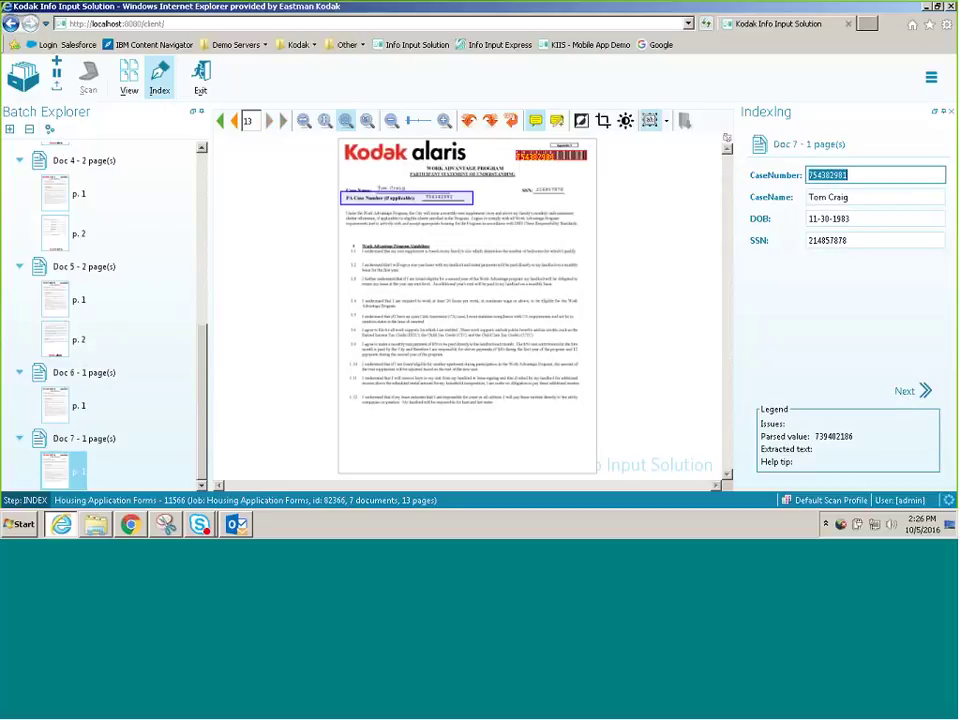
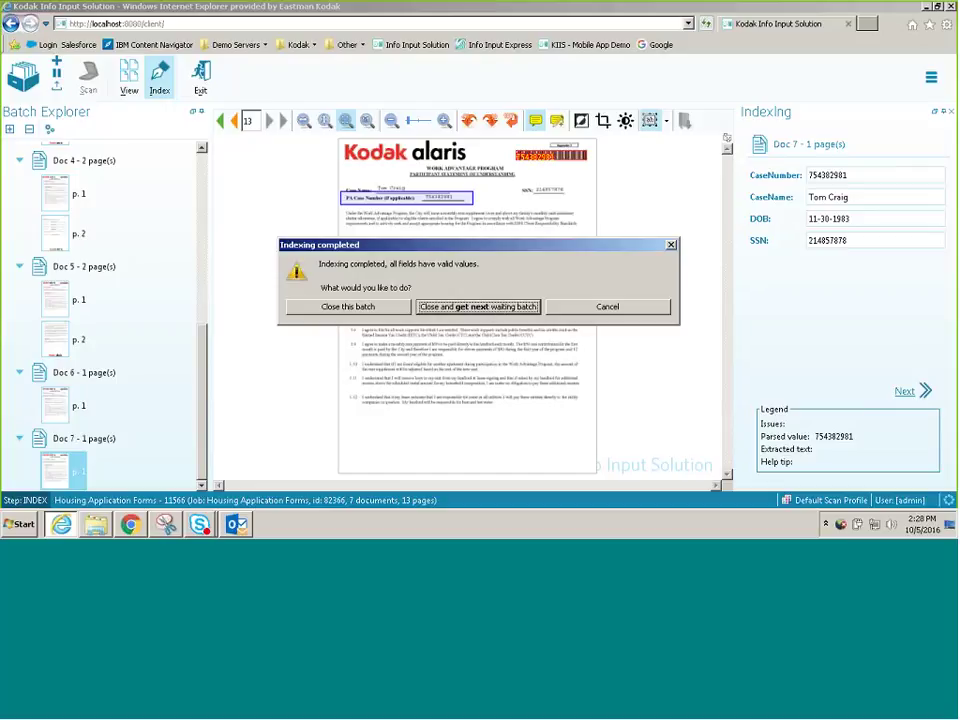
{"action": "left_click", "coordinate": [351, 309]}
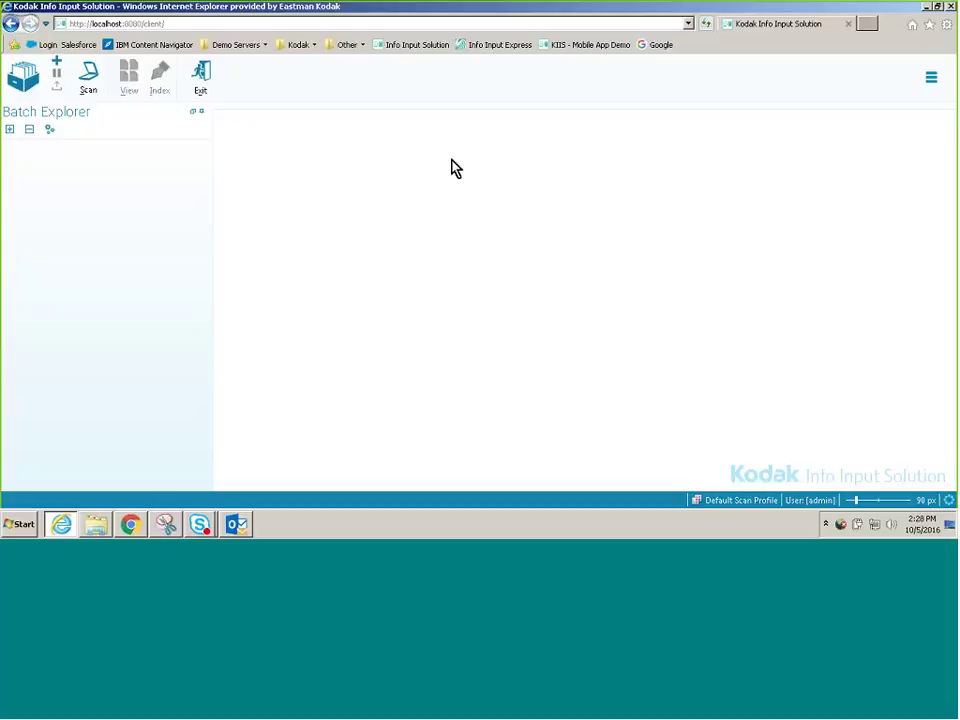
Step: Open the Batch Manager and review the commands available for the Housing Application Forms - 11566 batch
{"action": "left_click", "coordinate": [931, 78]}
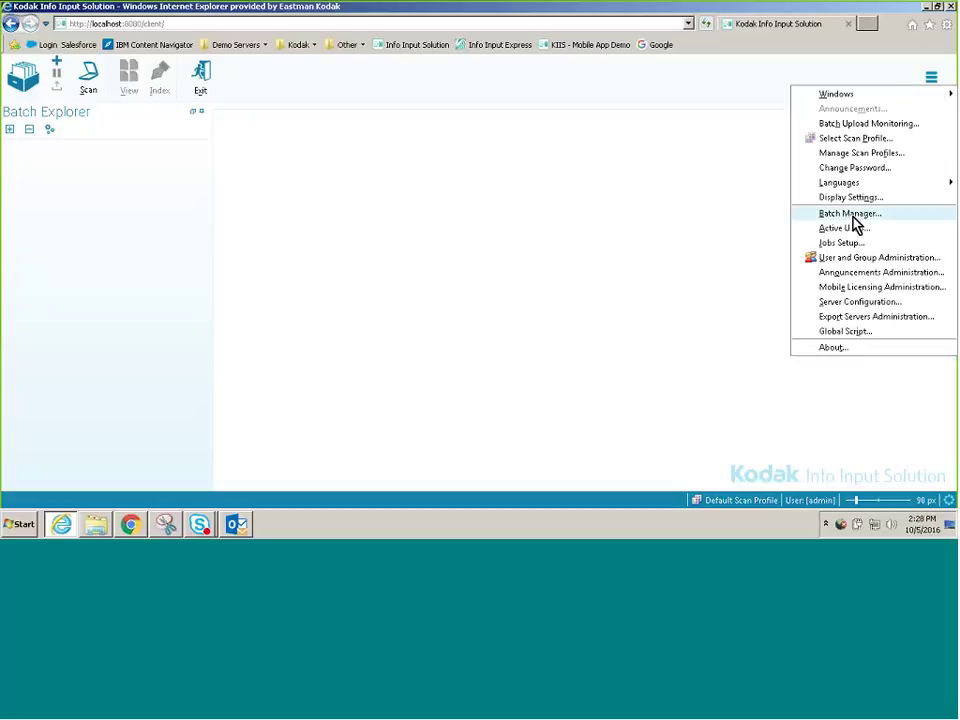
{"action": "left_click", "coordinate": [849, 213]}
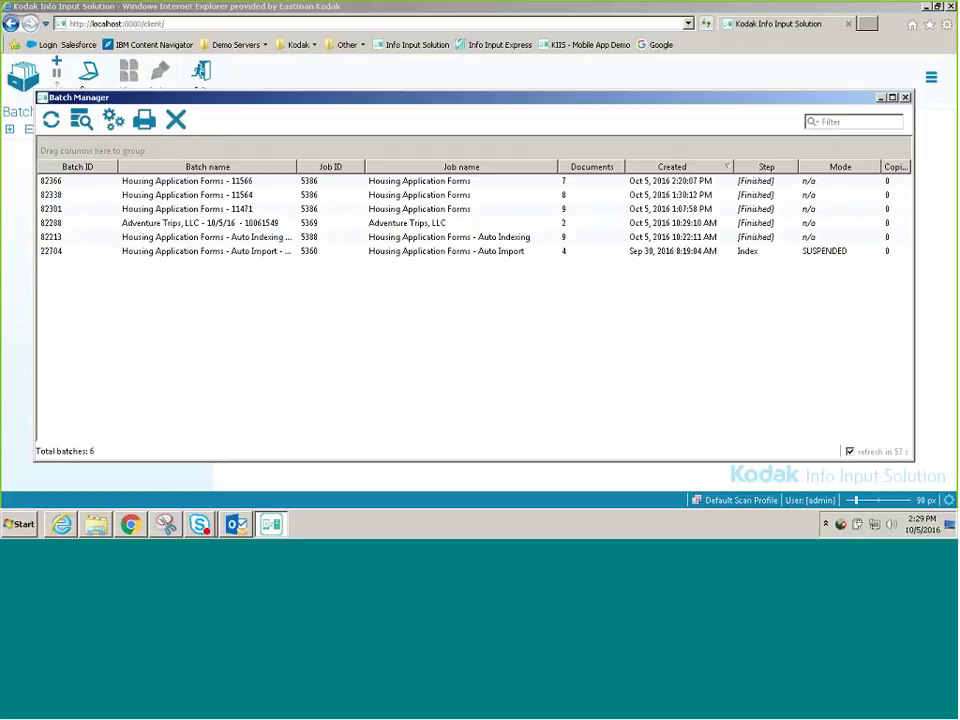
{"action": "left_click", "coordinate": [151, 182]}
{"action": "right_click", "coordinate": [446, 186]}
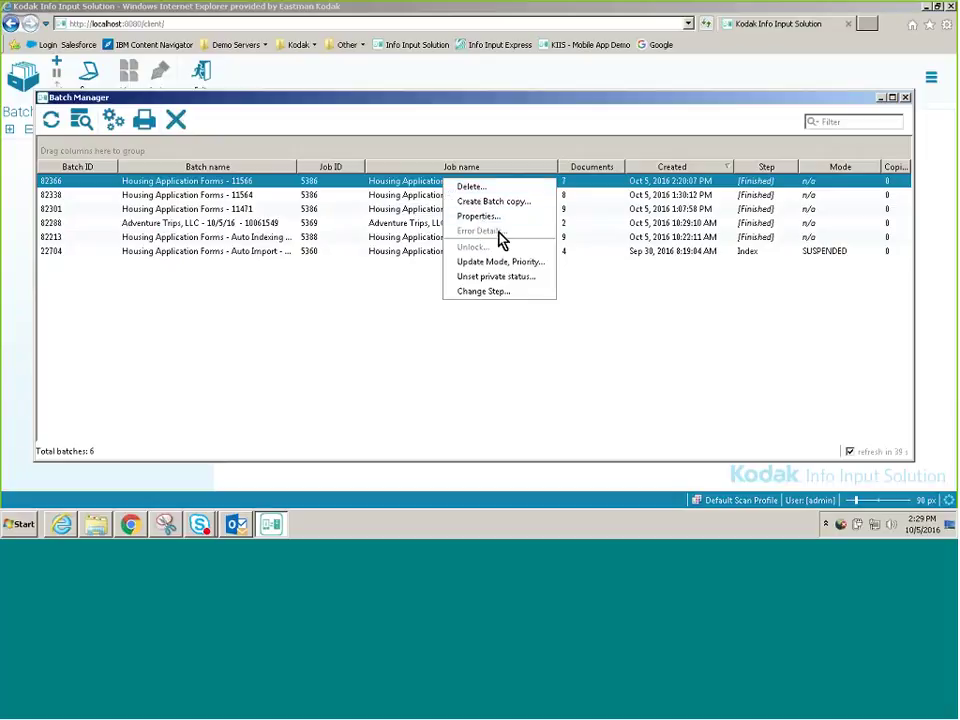
{"action": "left_click", "coordinate": [636, 330]}
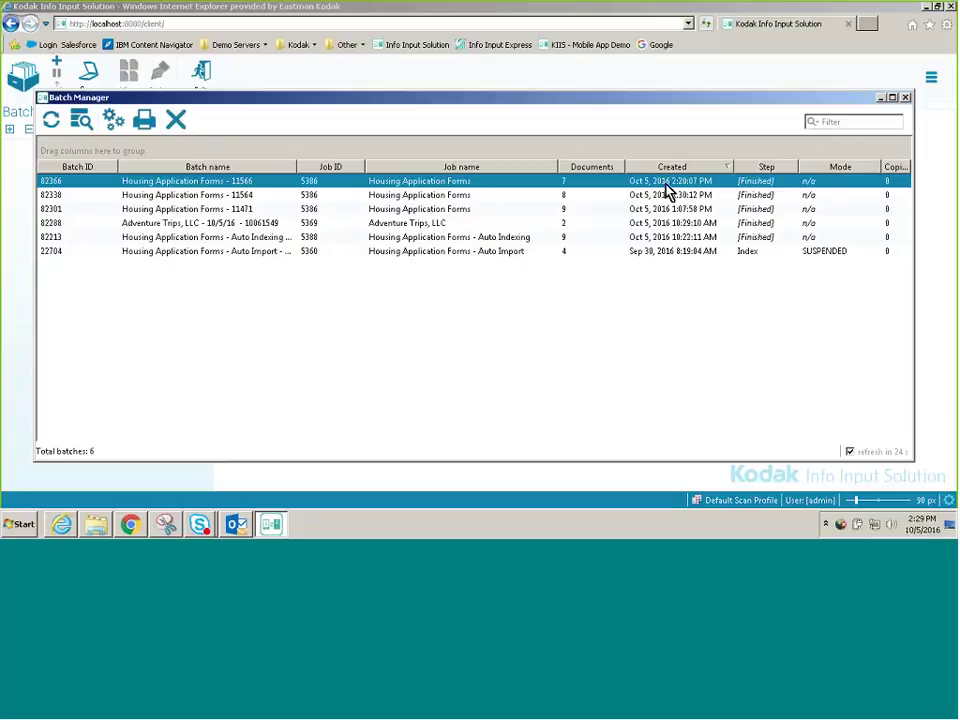
Step: Check the suspended Housing Application Forms - Auto Import batch in the list, and close the Batch Manager
{"action": "left_click", "coordinate": [667, 254], "text": "ctrl"}
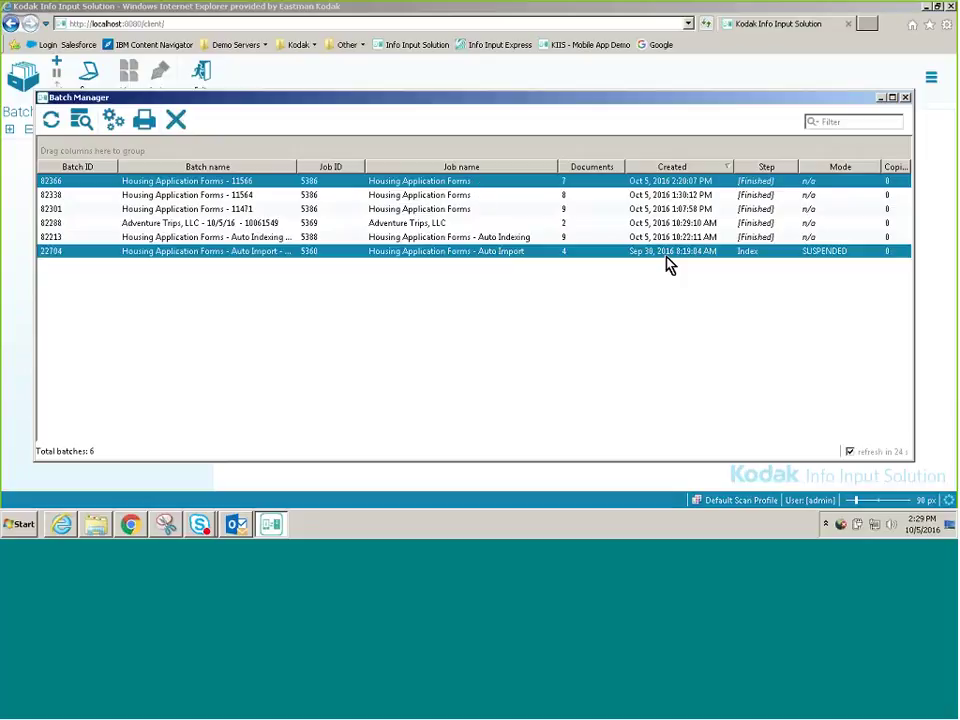
{"action": "left_click", "coordinate": [644, 263]}
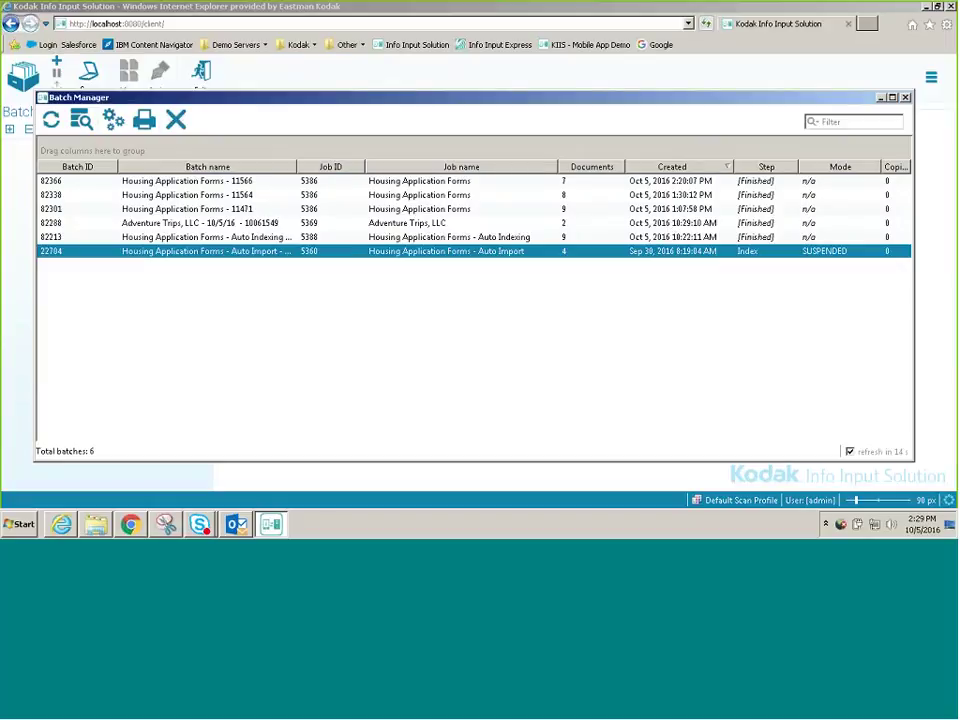
{"action": "left_click", "coordinate": [905, 97]}
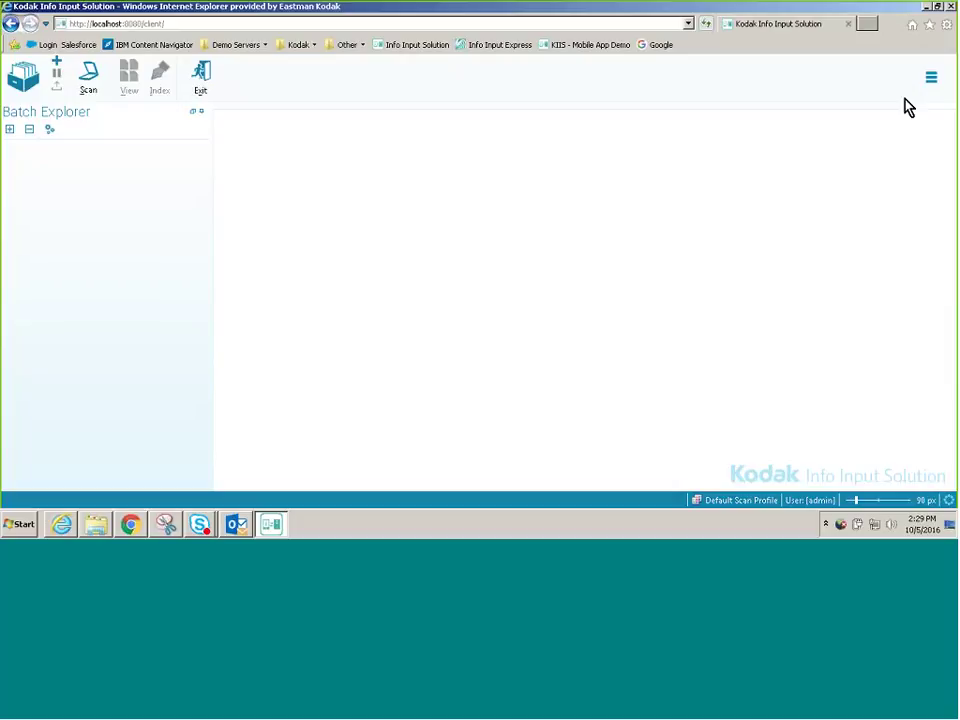
Step: Switch to Windows Explorer and open the Housing Applications folder inside C:\InfoInputOutput
{"action": "left_click", "coordinate": [105, 526]}
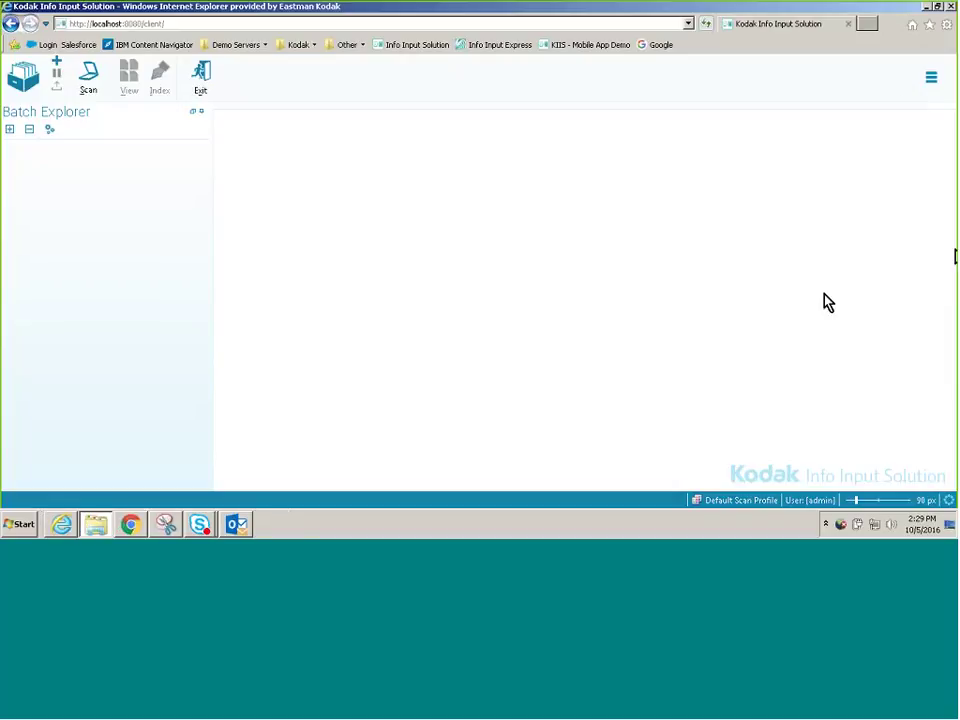
{"action": "left_click_drag", "start_coordinate": [959, 50], "coordinate": [614, 67]}
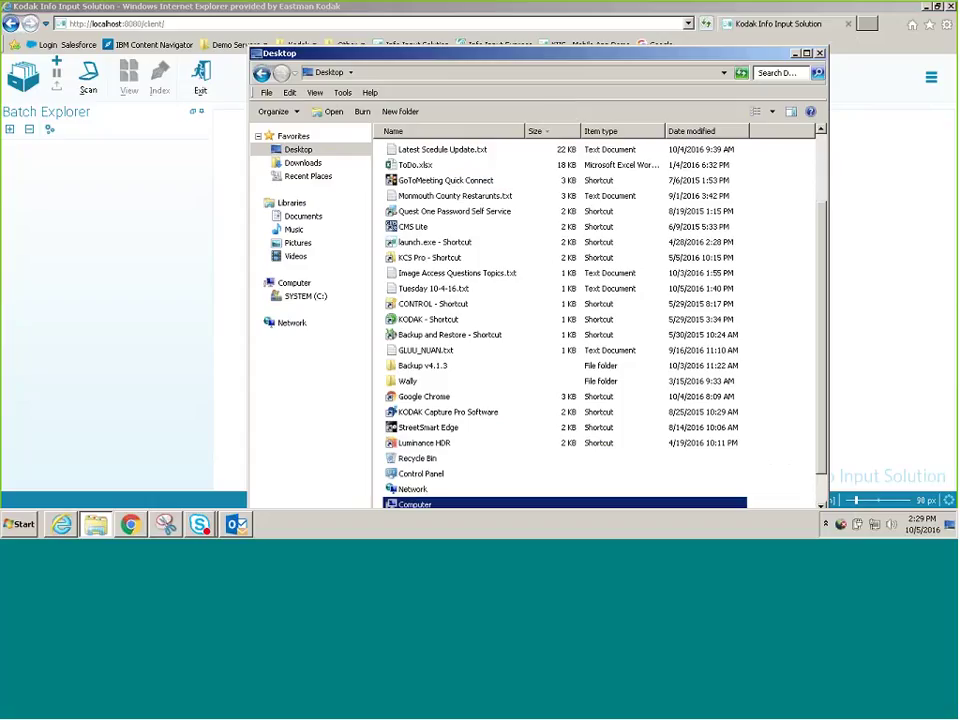
{"action": "left_click", "coordinate": [316, 298]}
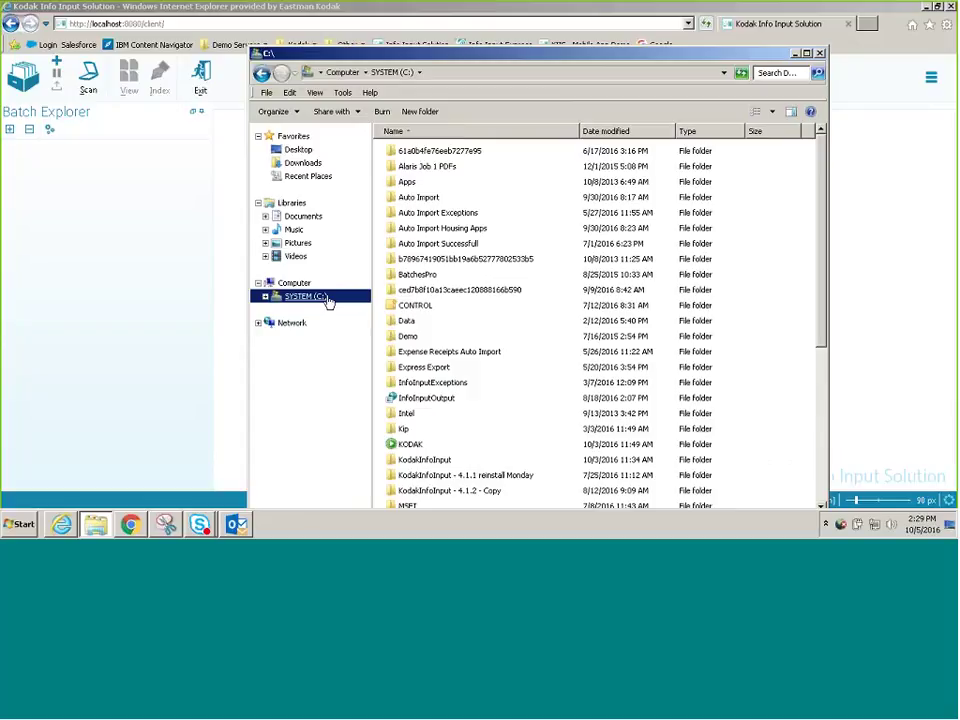
{"action": "double_click", "coordinate": [440, 398]}
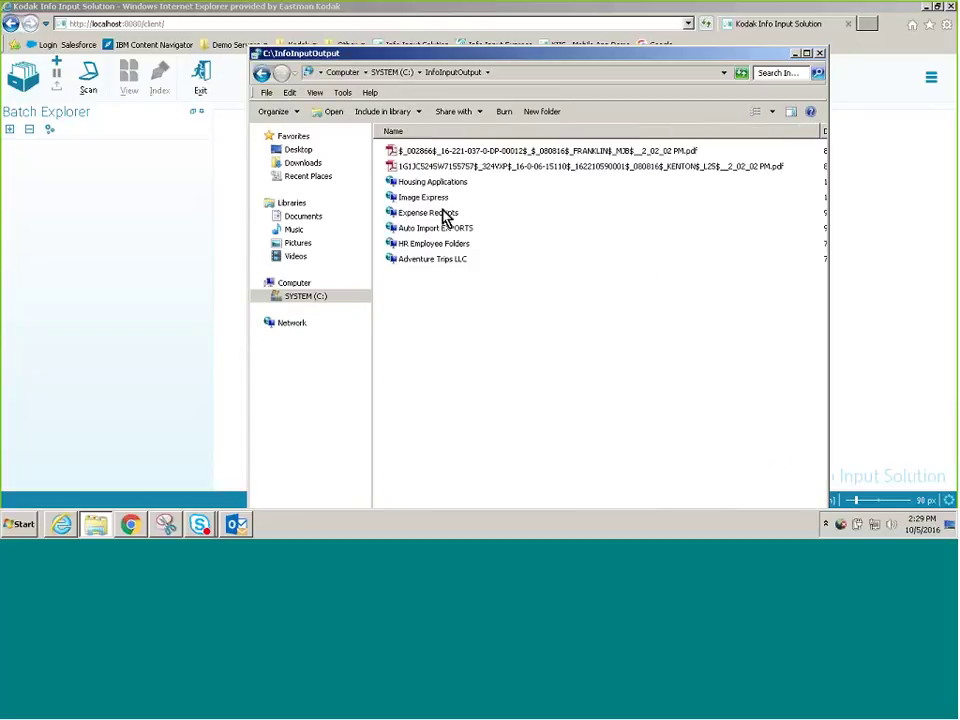
{"action": "double_click", "coordinate": [433, 184]}
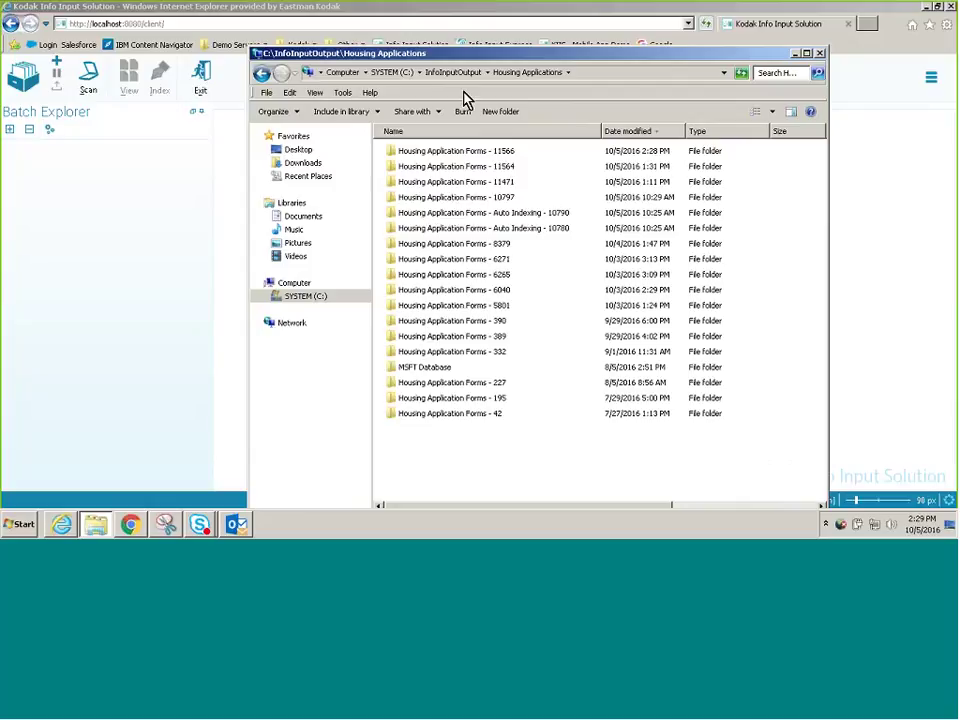
{"action": "left_click_drag", "start_coordinate": [463, 98], "coordinate": [408, 84]}
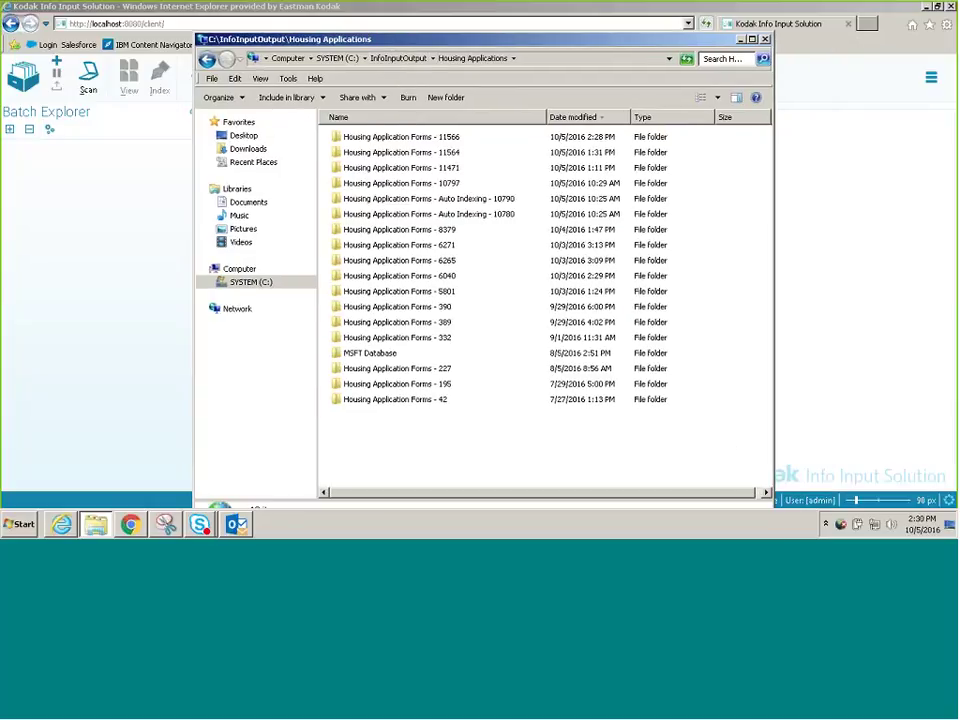
Step: Open the Housing Application Forms - 11566 output folder, check its exported PDFs, and open Housing Application Forms - 11566.csv in Notepad
{"action": "left_click", "coordinate": [448, 140]}
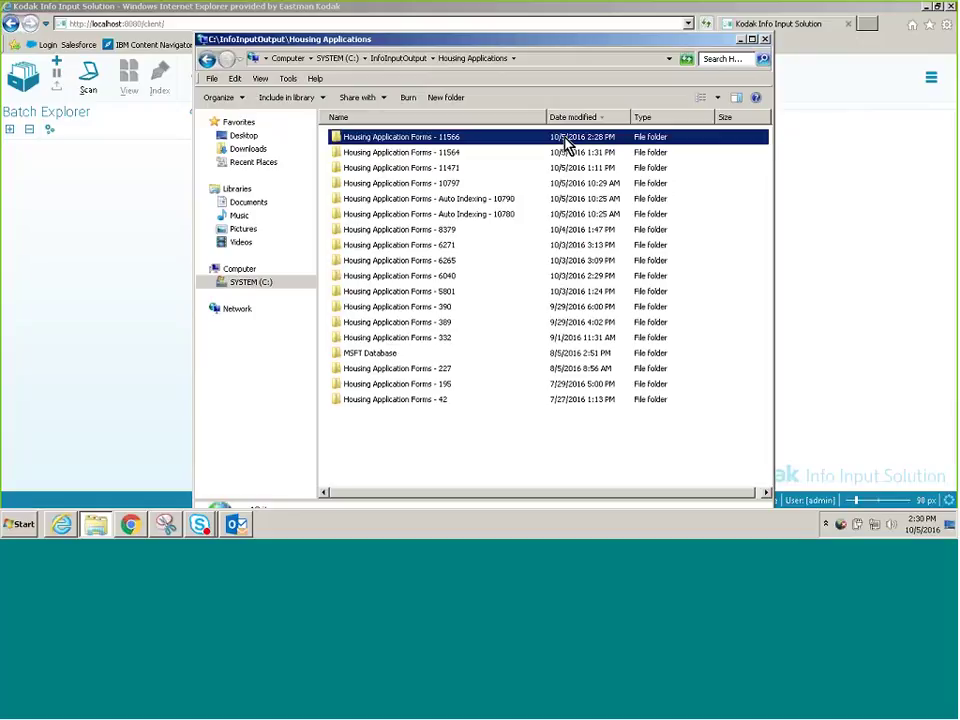
{"action": "double_click", "coordinate": [564, 140]}
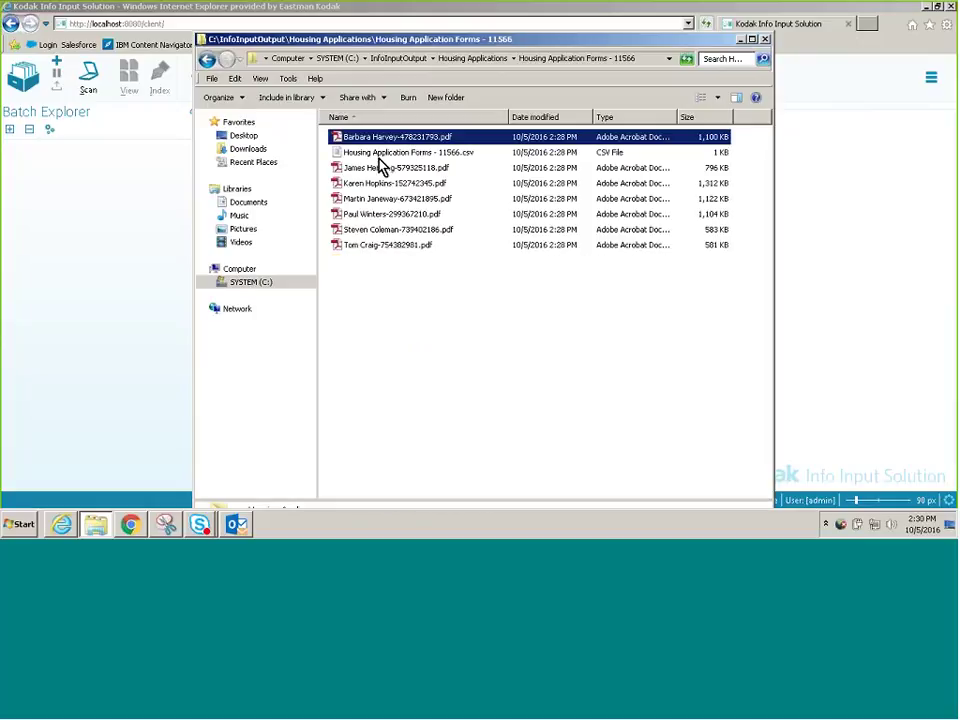
{"action": "left_click", "coordinate": [380, 203]}
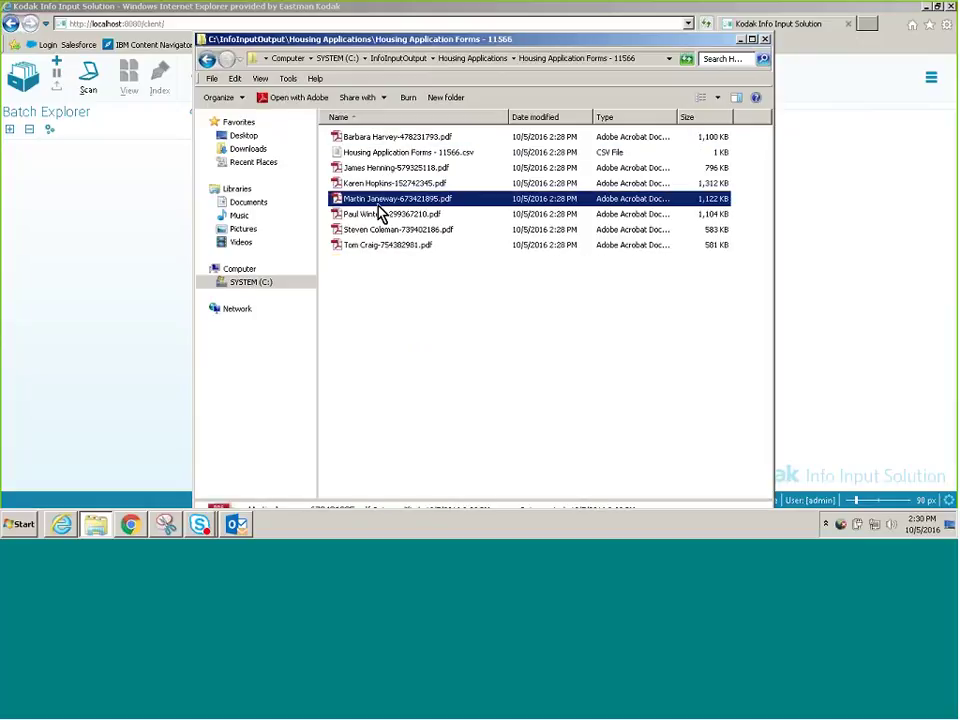
{"action": "left_click", "coordinate": [388, 153]}
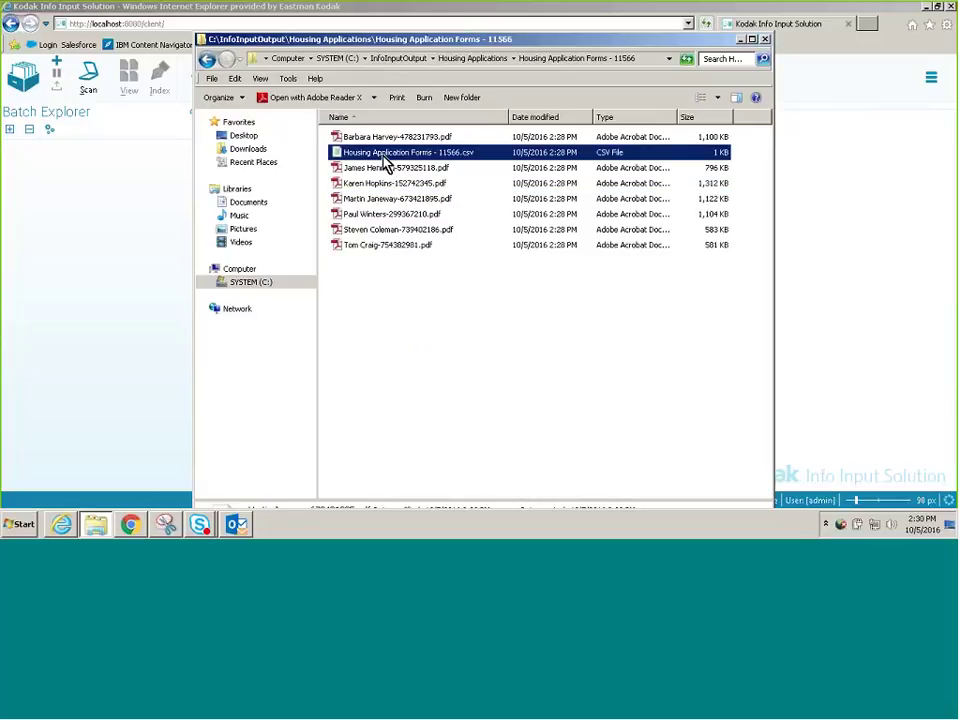
{"action": "double_click", "coordinate": [452, 155]}
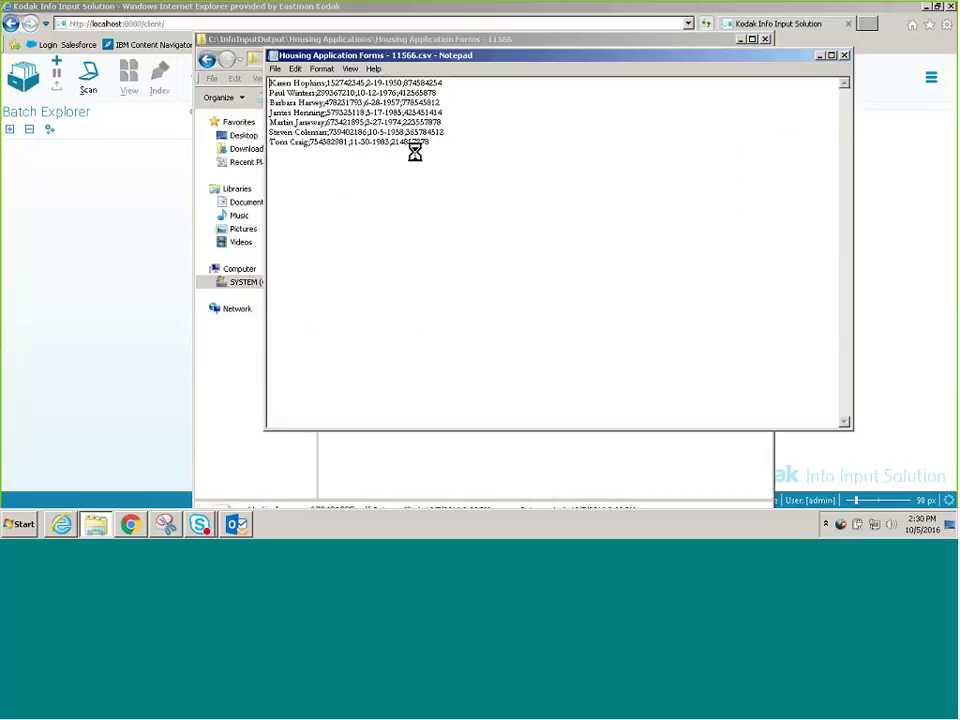
Step: Set the Notepad font size to 14 to read the exported index values, and close the CSV file
{"action": "left_click", "coordinate": [321, 68]}
{"action": "left_click", "coordinate": [331, 89]}
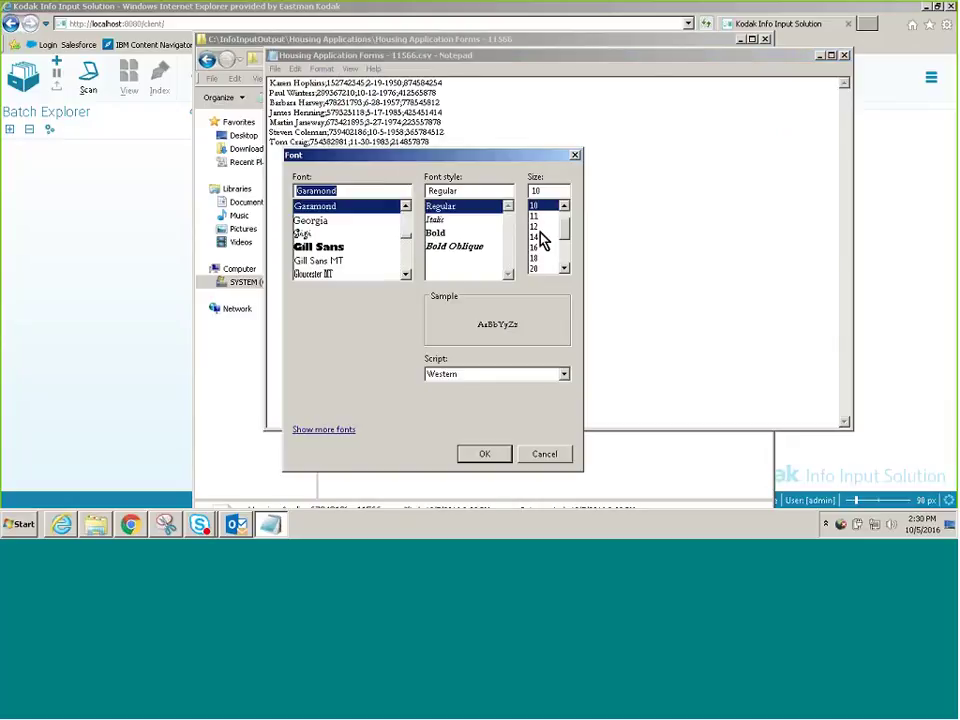
{"action": "left_click", "coordinate": [538, 238]}
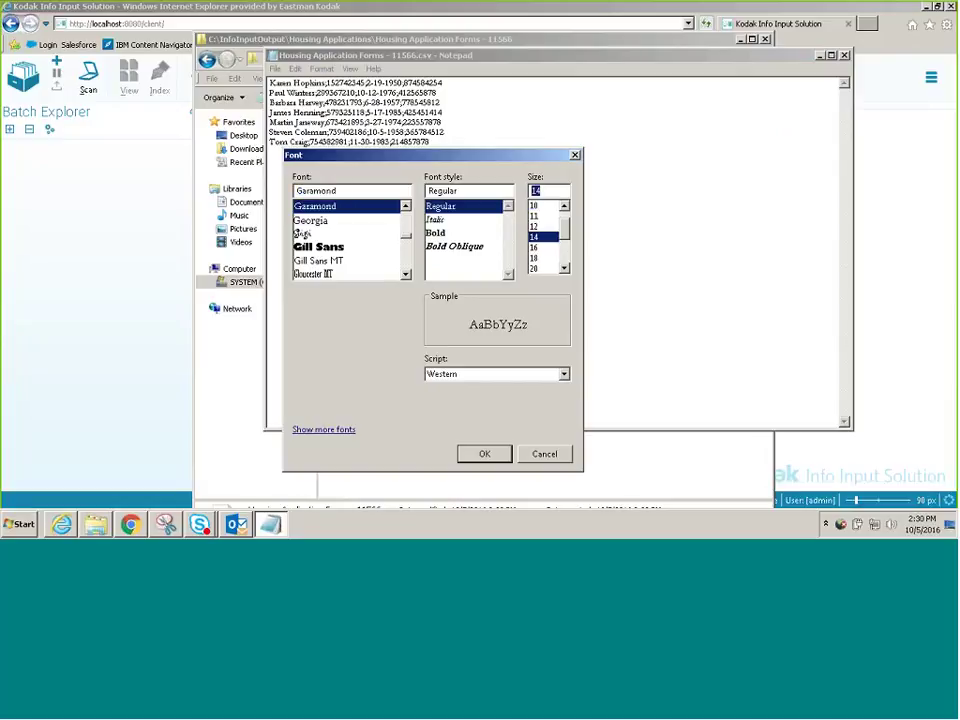
{"action": "left_click", "coordinate": [504, 455]}
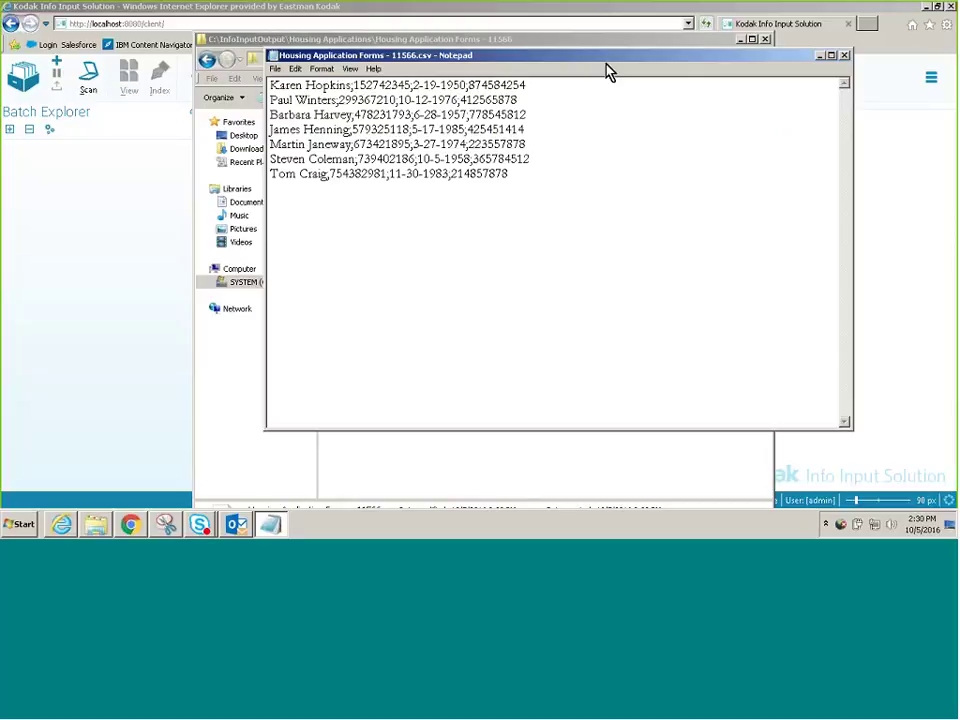
{"action": "left_click_drag", "start_coordinate": [604, 58], "coordinate": [572, 80]}
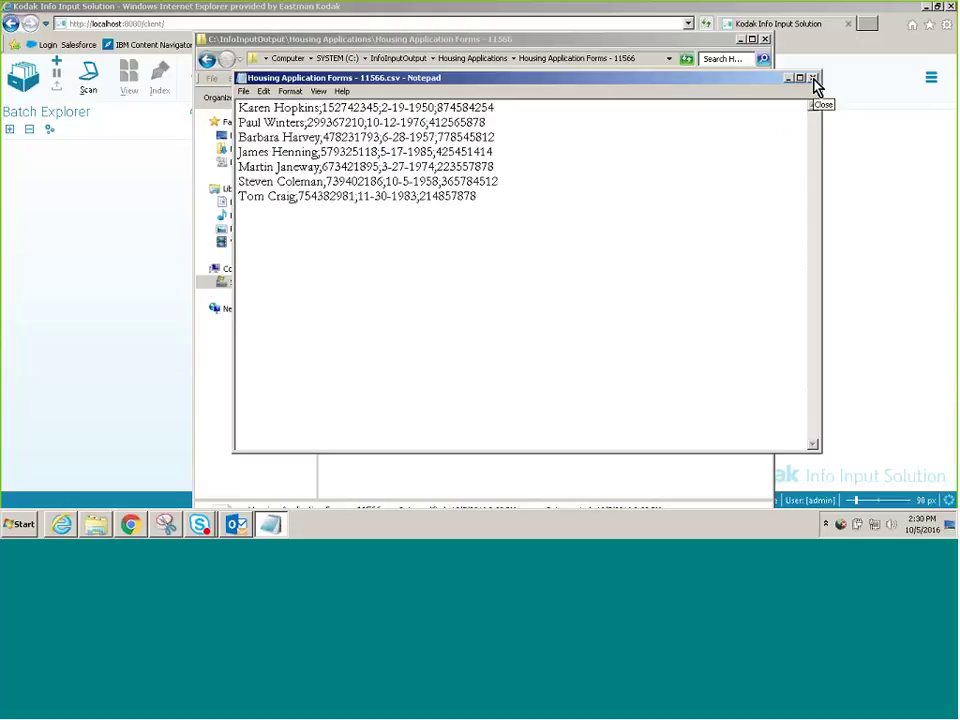
{"action": "left_click", "coordinate": [813, 78]}
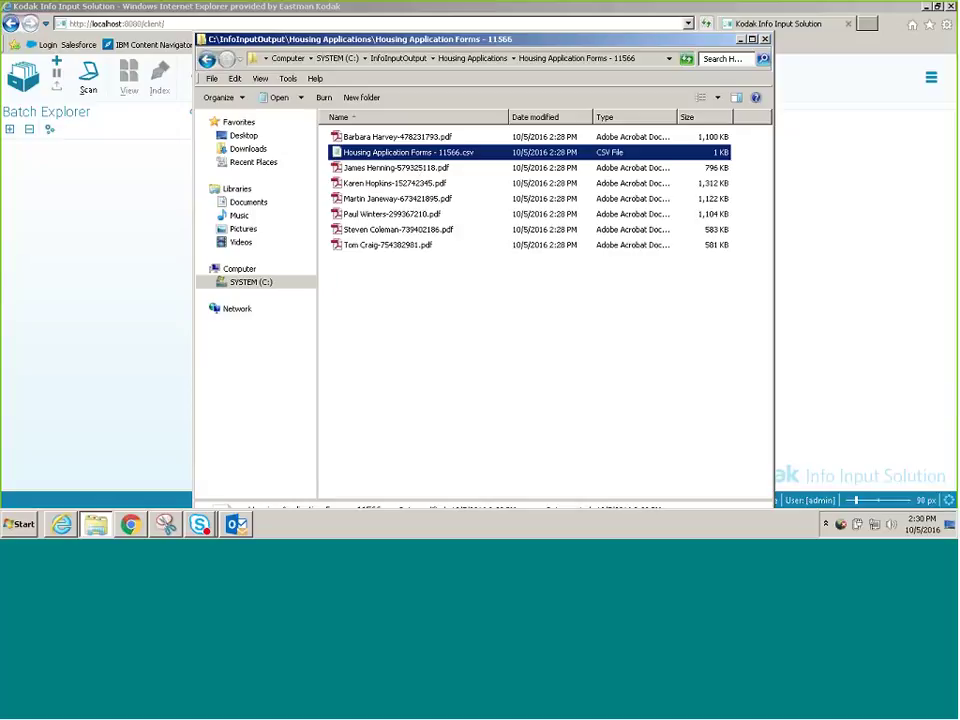
Step: Review the exported PDF and CSV files in the batch output folder, and close the Explorer window
{"action": "left_click", "coordinate": [440, 188]}
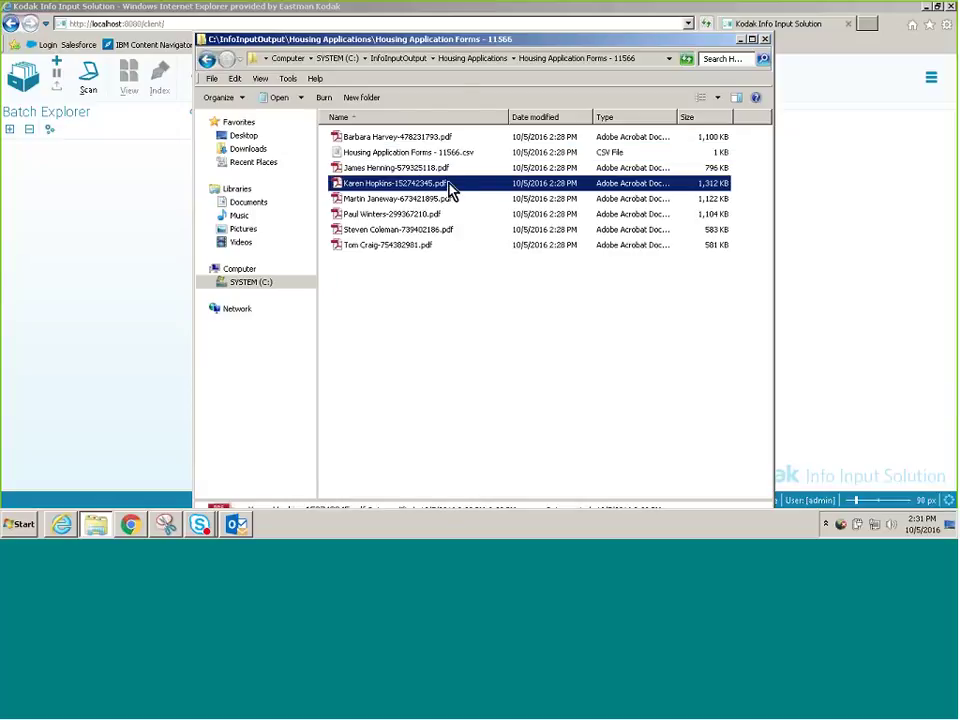
{"action": "left_click", "coordinate": [448, 153]}
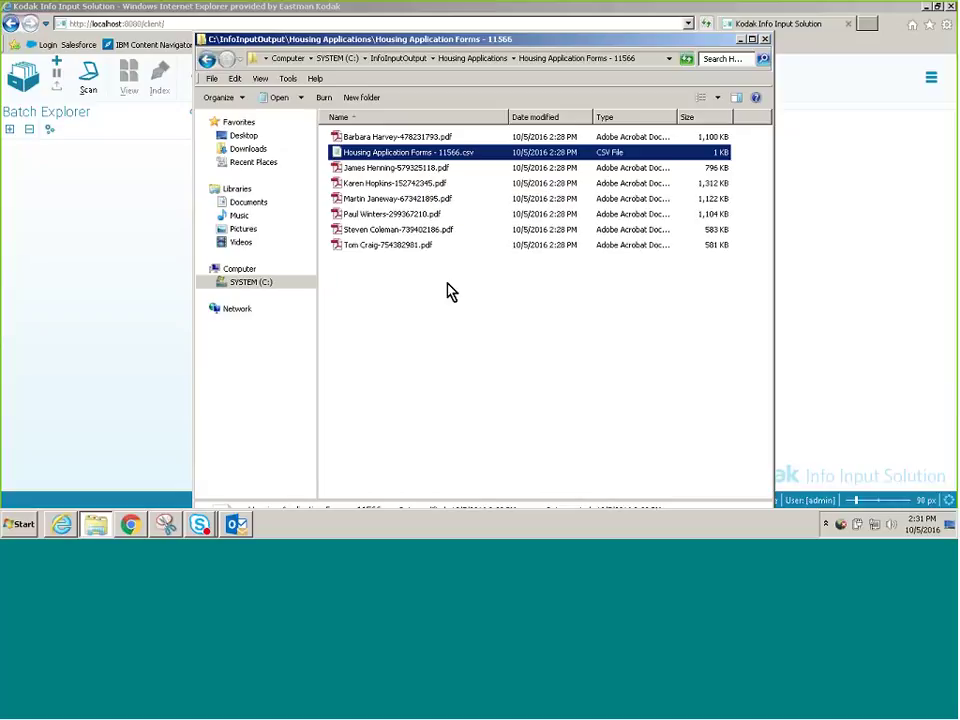
{"action": "left_click", "coordinate": [765, 40]}
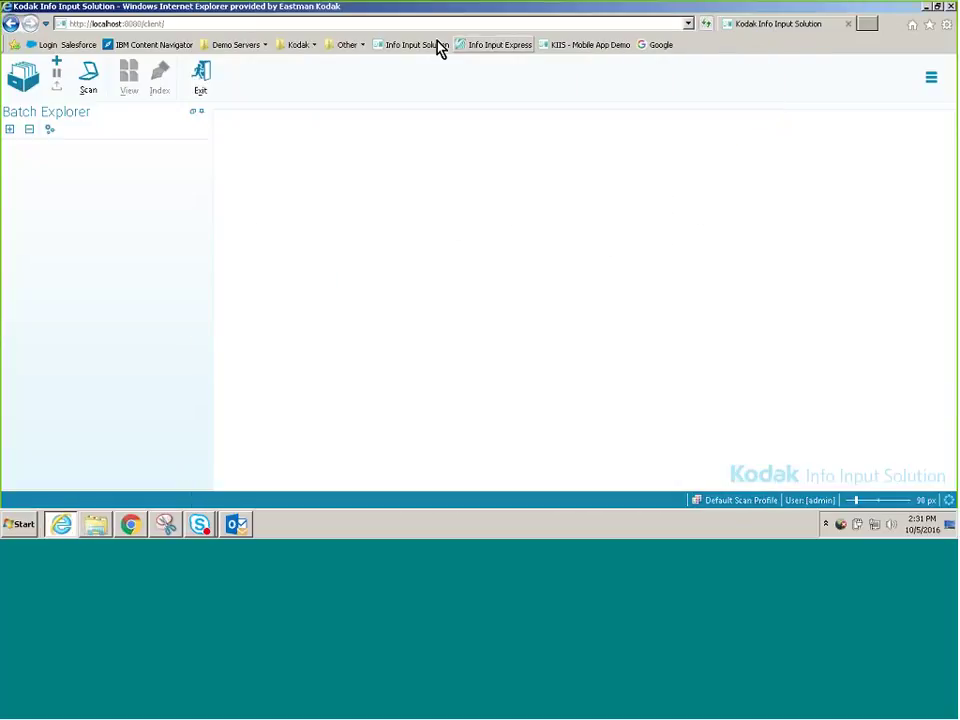